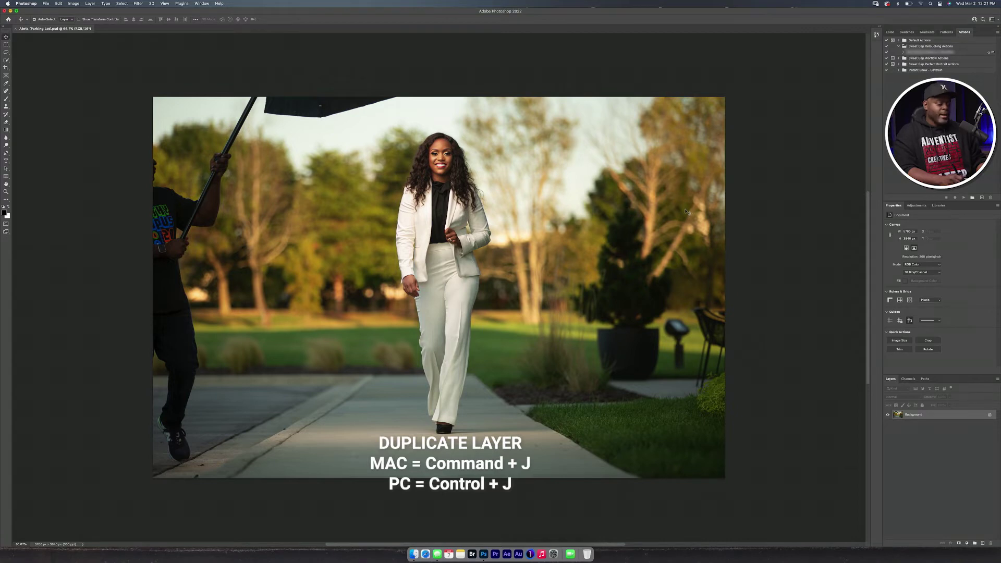
- Duplicate the Background layer and use the Clone Stamp to cover part of the black softbox's right side with sky
key(super+j)
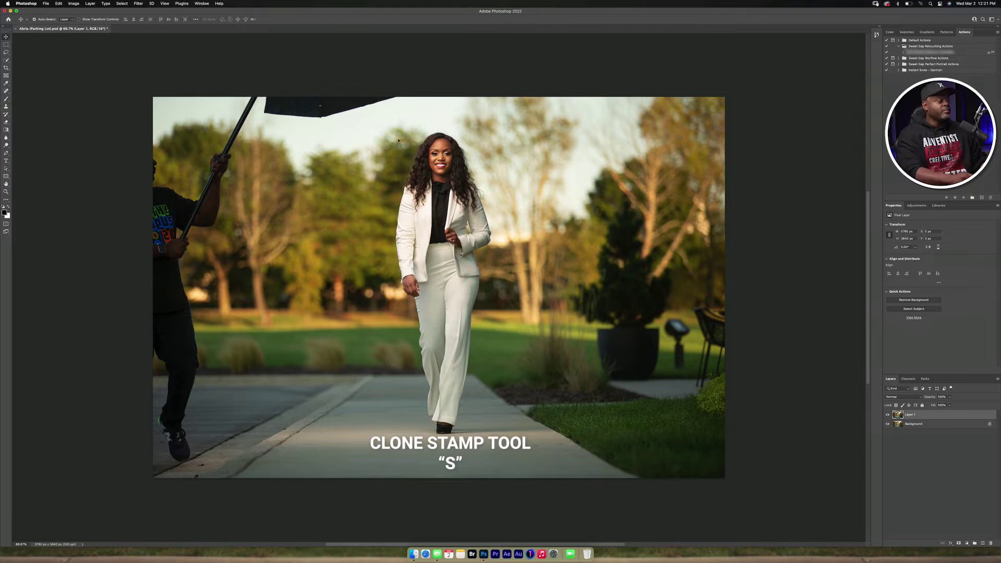
key(s)
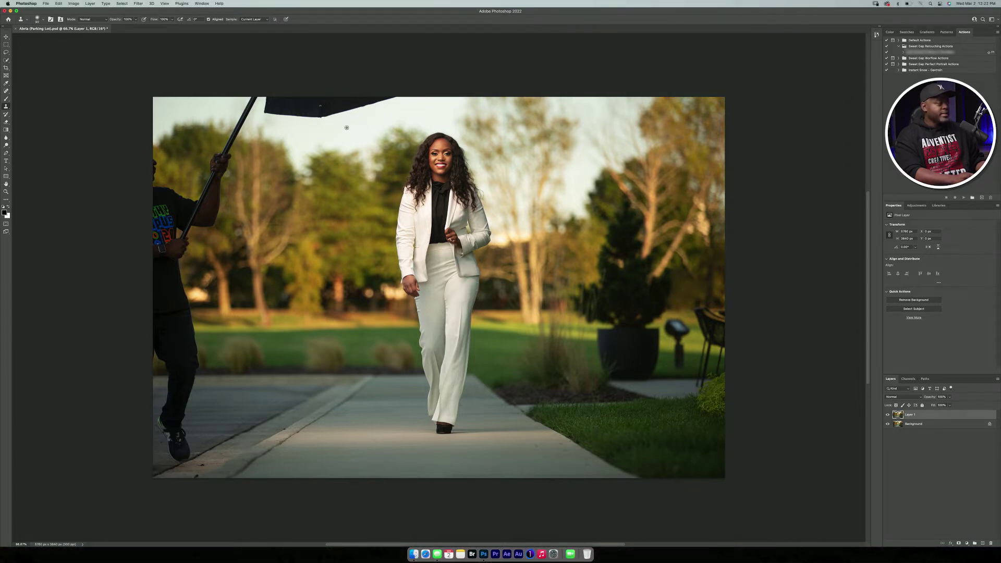
click(345, 108)
click(351, 105)
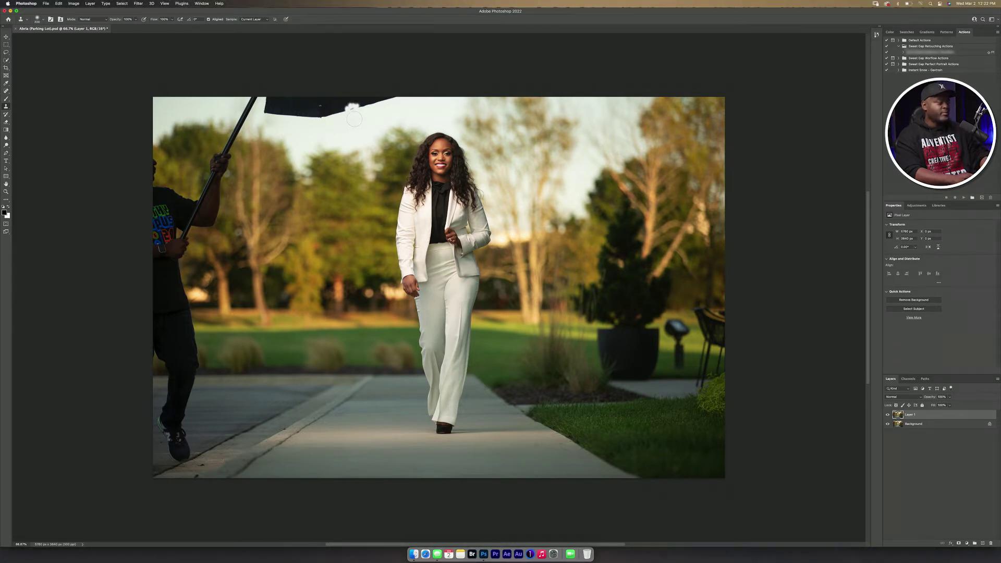
click(354, 116)
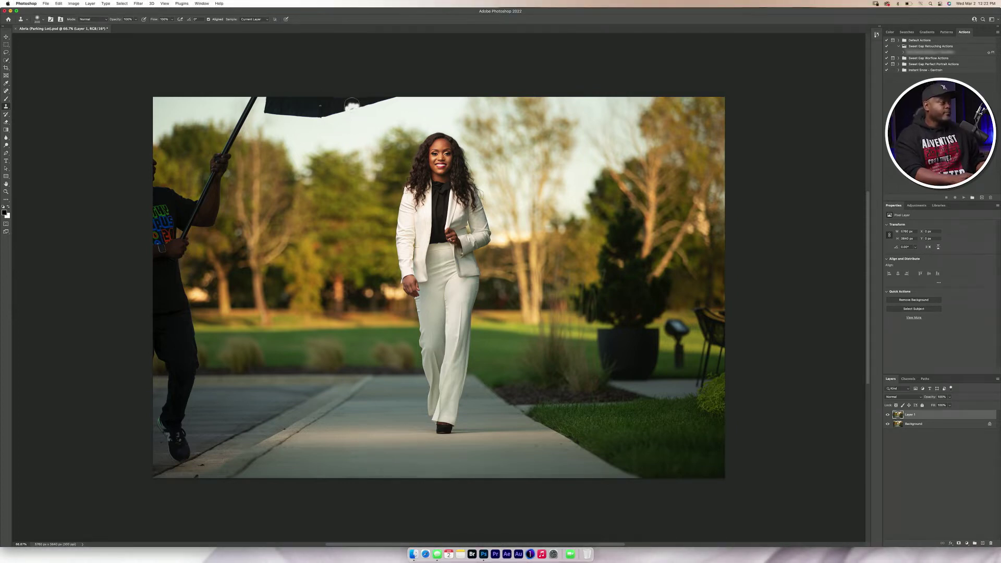
click(354, 96)
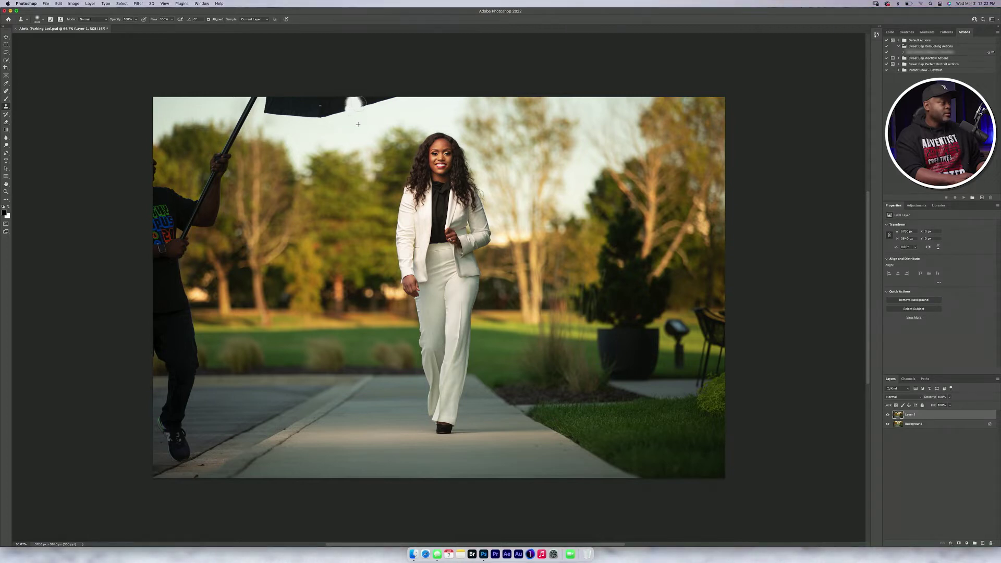
- Clone sky over the softbox's remaining right tip and clean up its cut edge with the Clone Stamp
drag(366, 99, 363, 97)
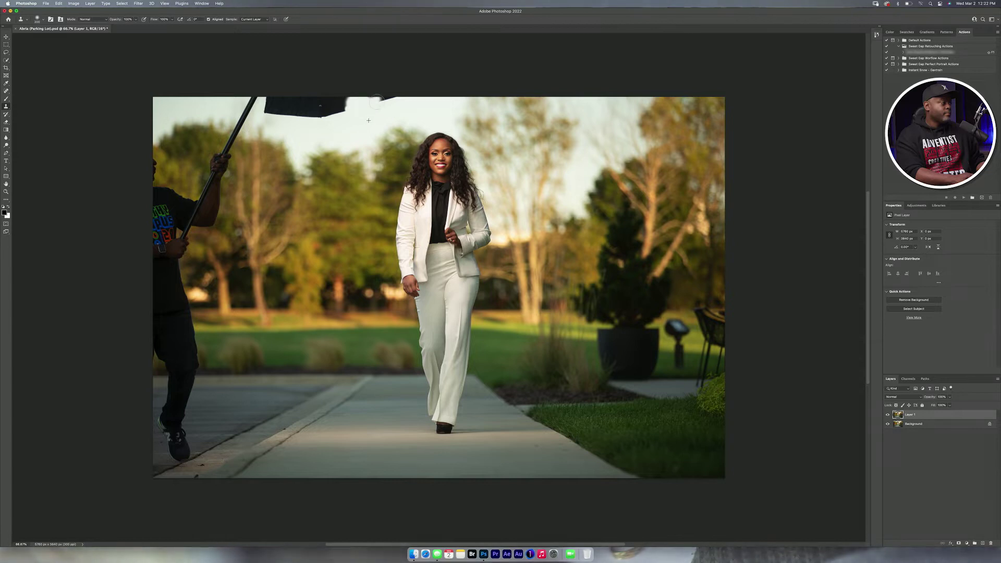
drag(390, 97, 369, 97)
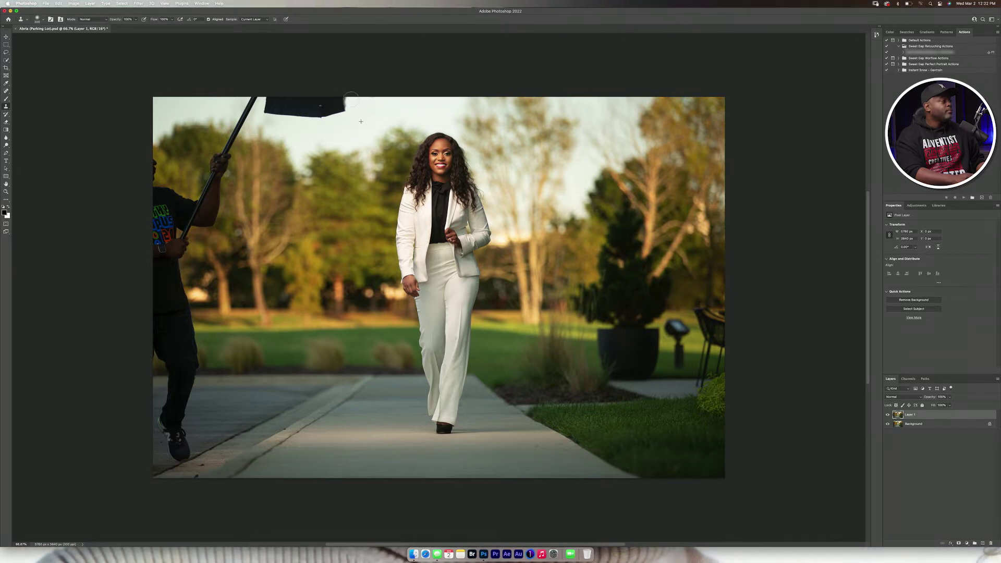
drag(349, 100, 345, 105)
click(342, 109)
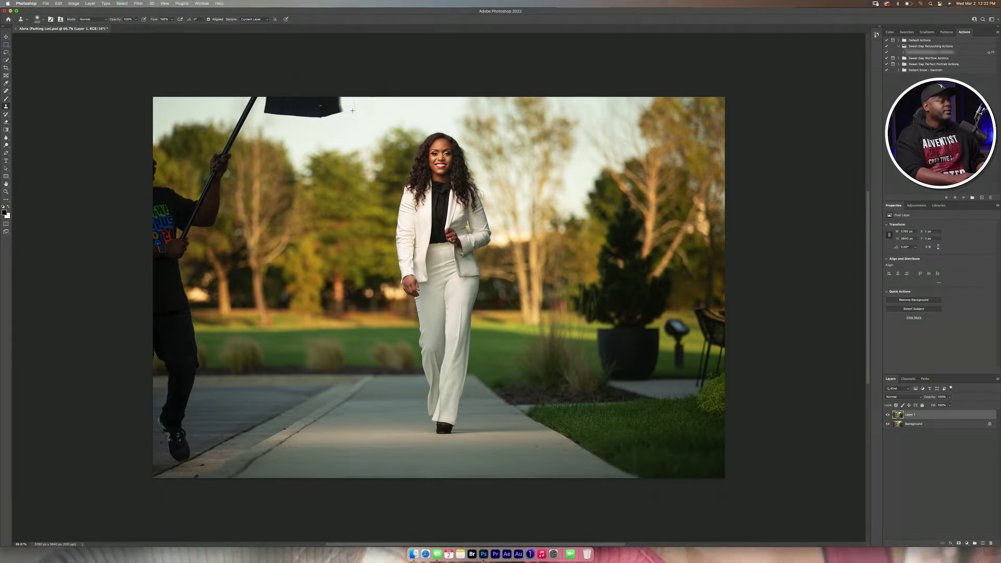
drag(342, 110, 342, 96)
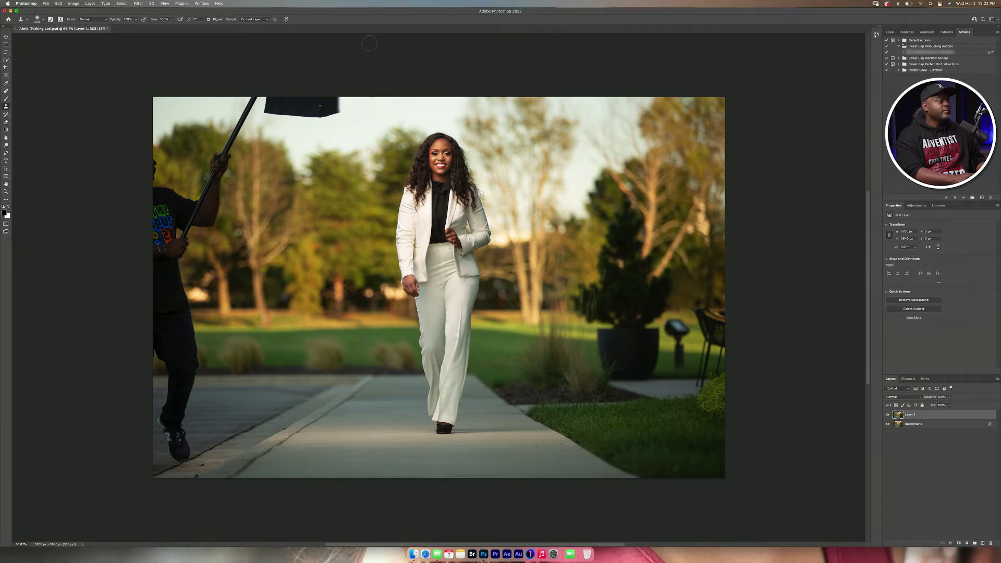
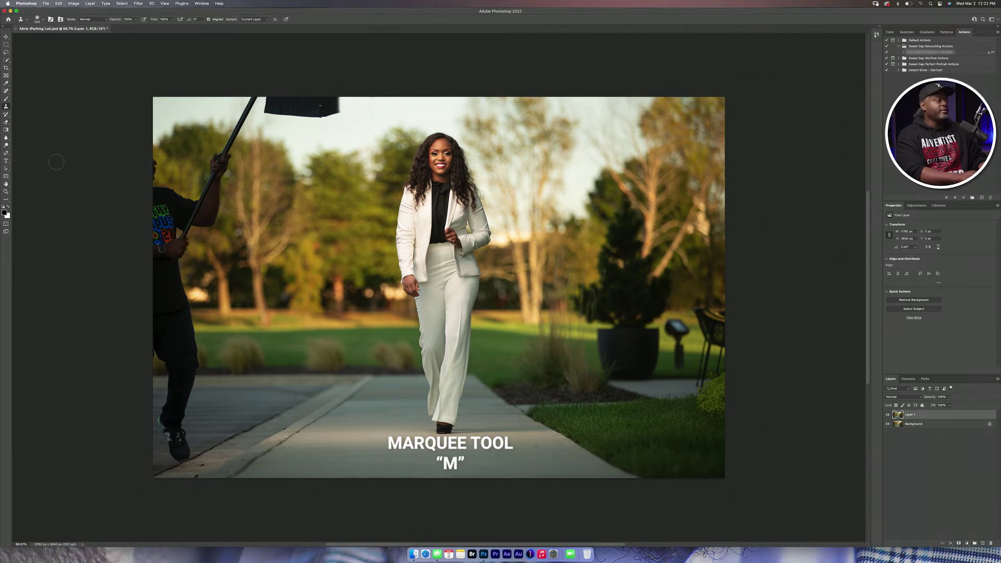
- Select the photo's full-height right part up to the woman's left edge with the Rectangular Marquee and copy it onto a new layer
click(6, 44)
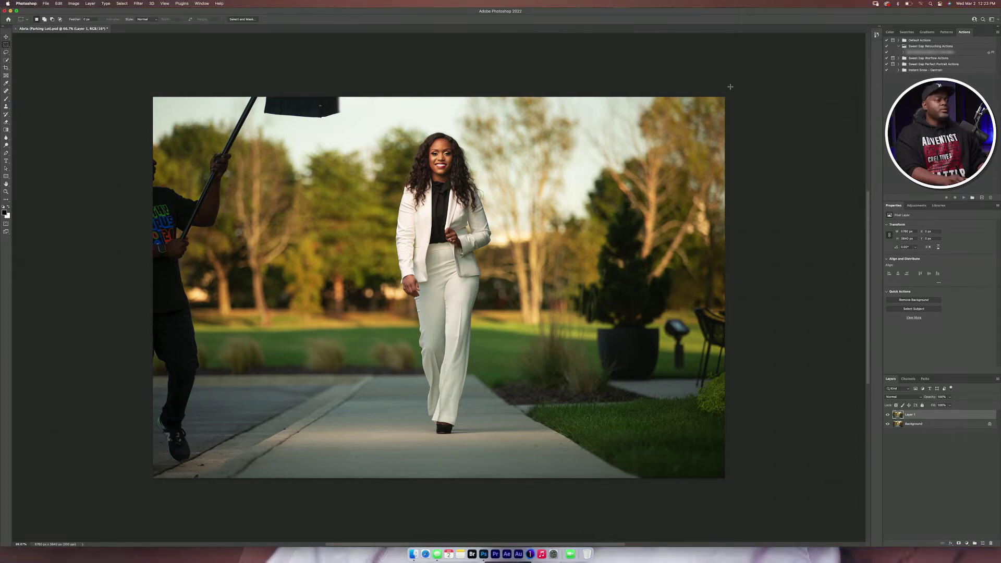
drag(730, 88, 408, 483)
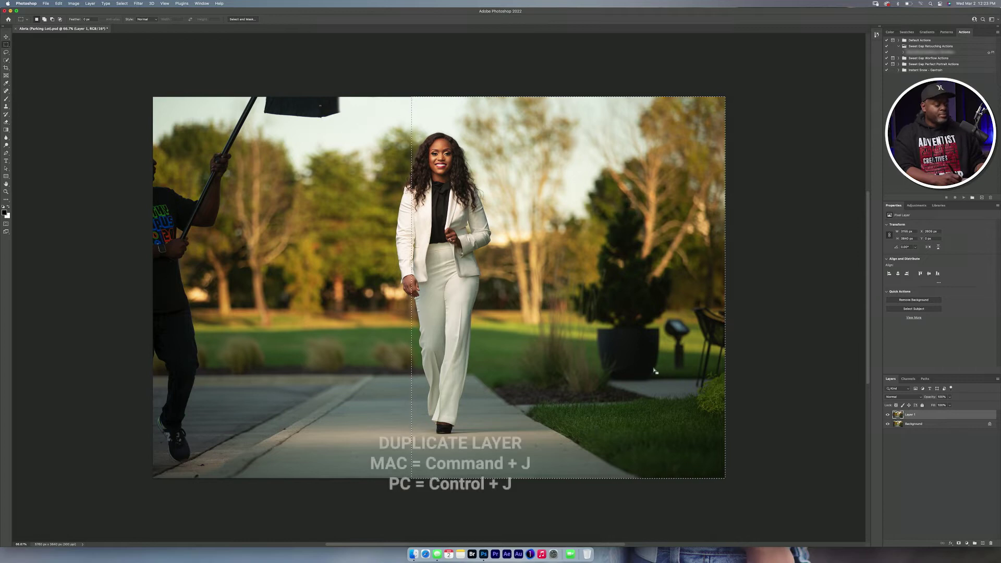
key(super+j)
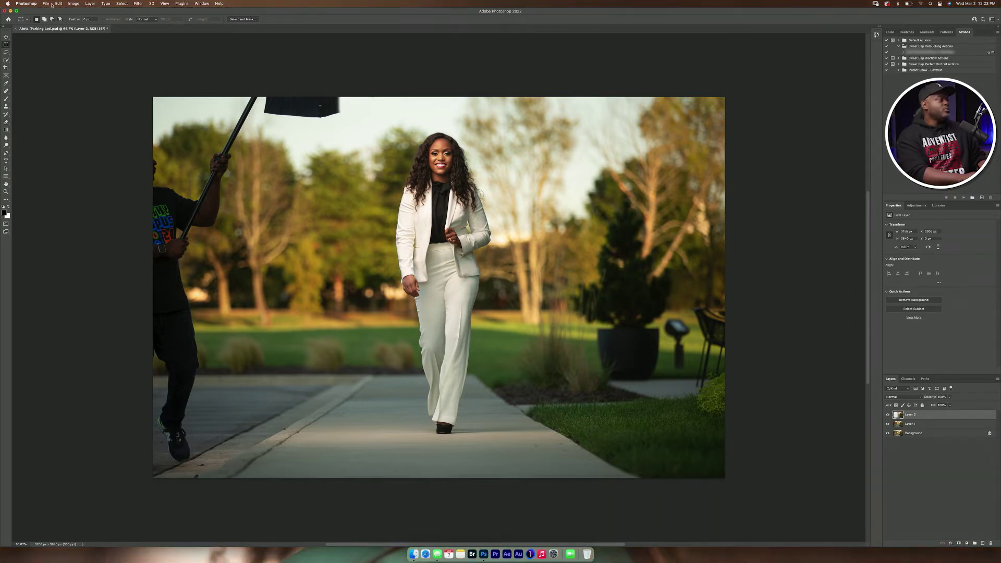
- Flip the copied section horizontally and move it flush with the left edge of the photo
click(74, 4)
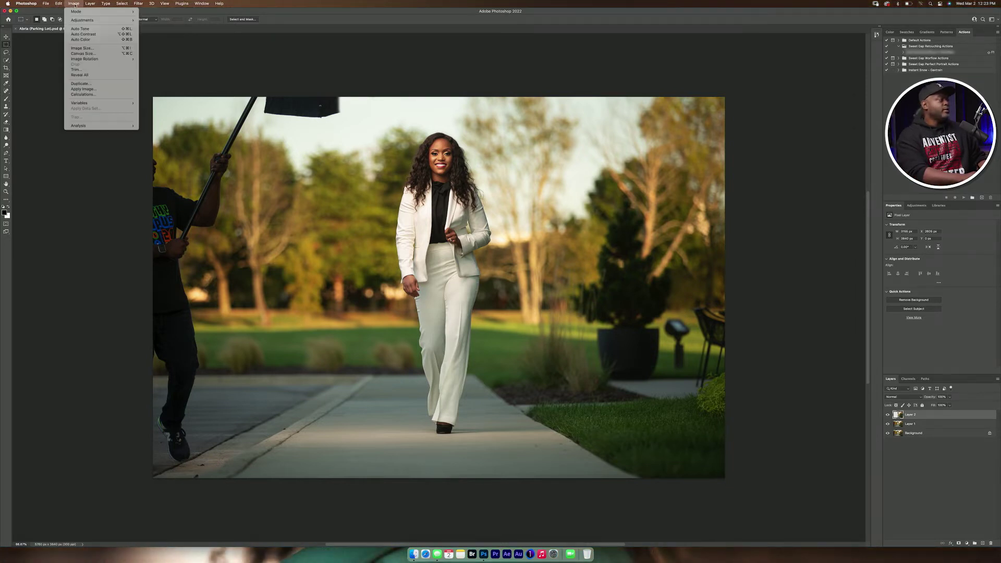
mouse_move(58, 4)
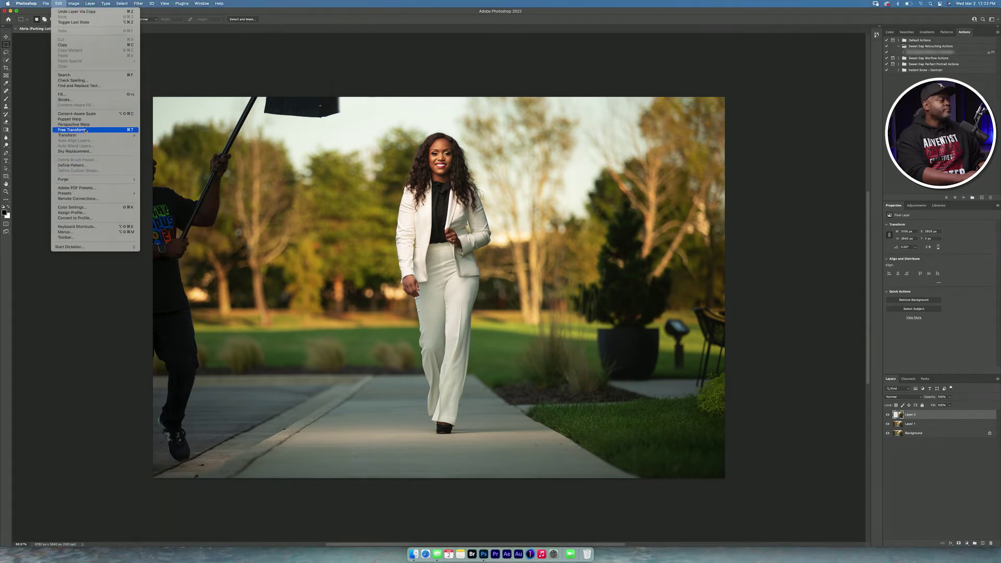
mouse_move(86, 137)
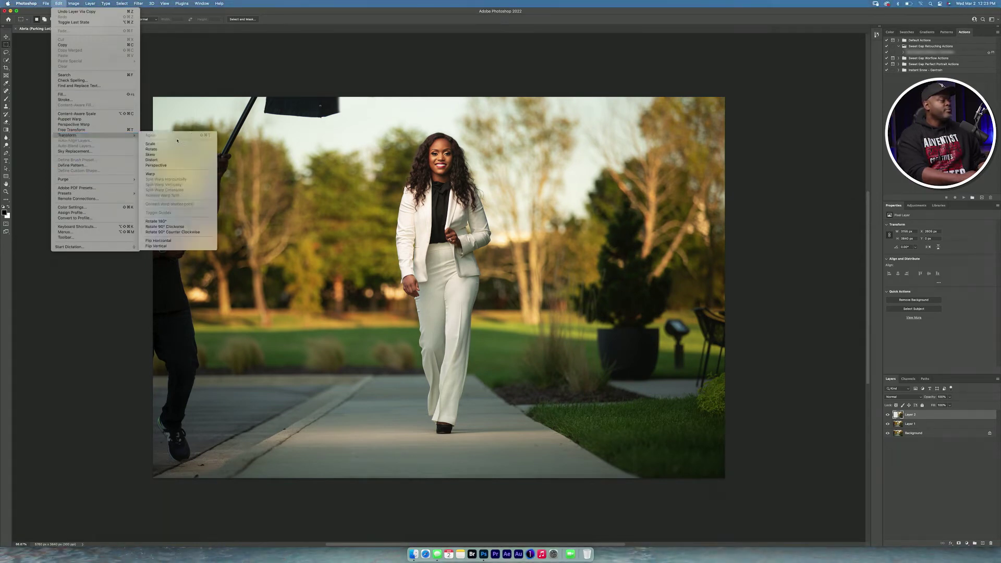
click(162, 240)
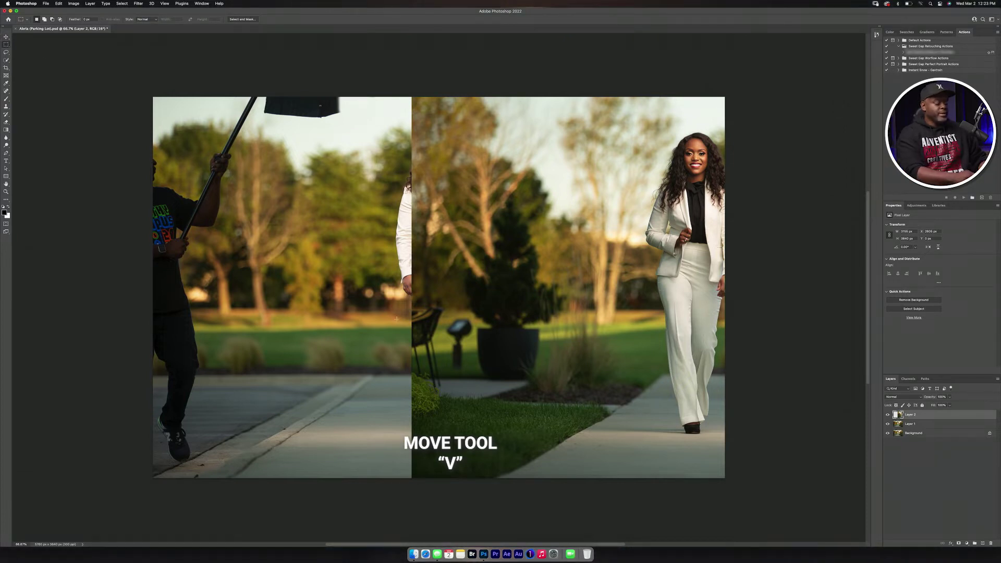
key(v)
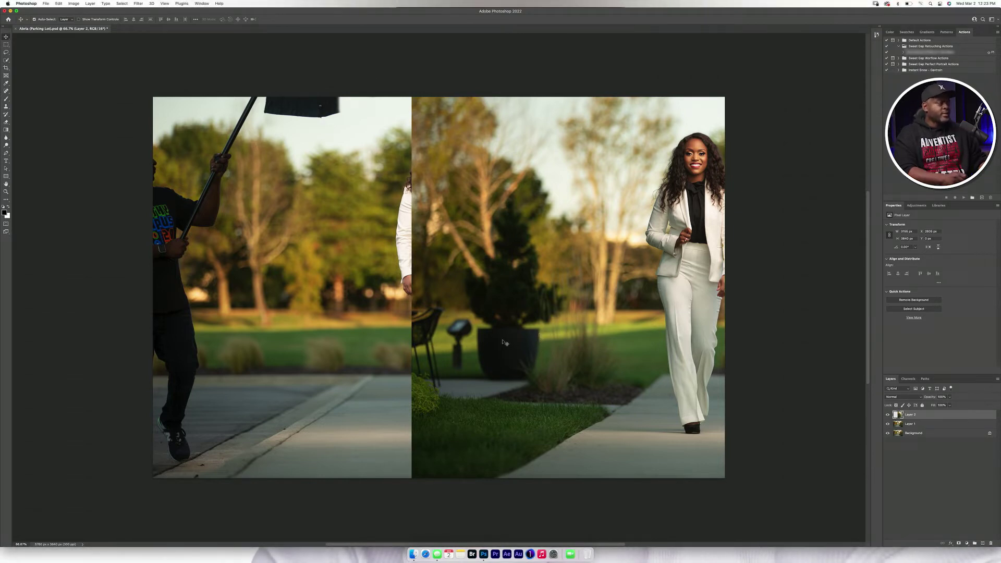
drag(505, 344, 245, 342)
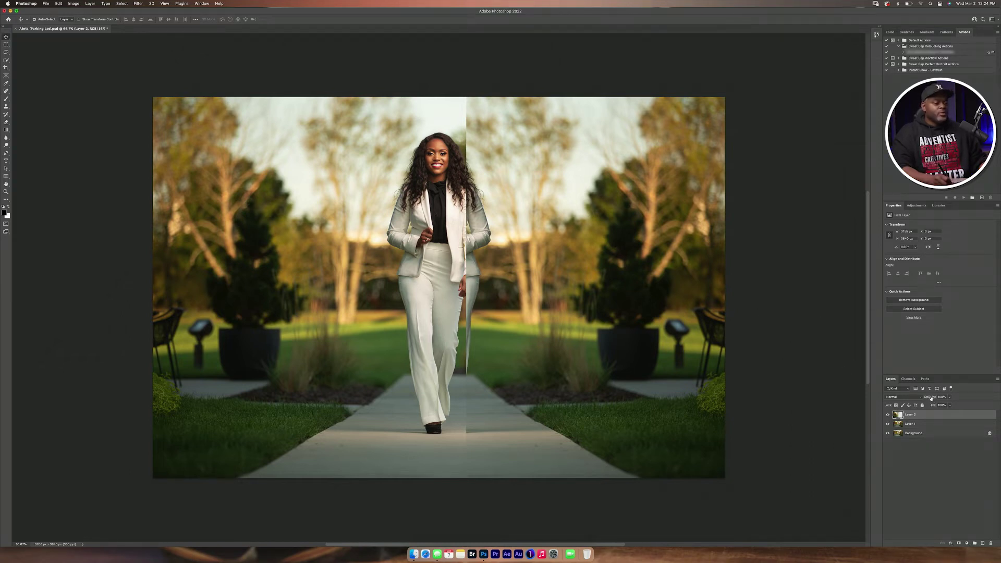
- Lower the flipped layer's opacity until the original shows through, and nudge the layer left to align its walkway and background
drag(931, 397, 927, 397)
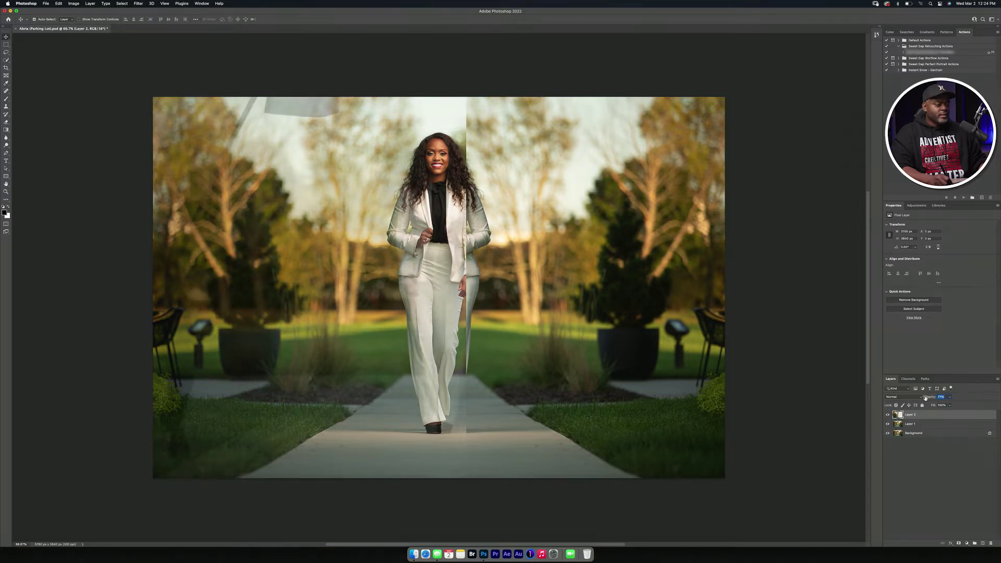
drag(922, 399, 917, 401)
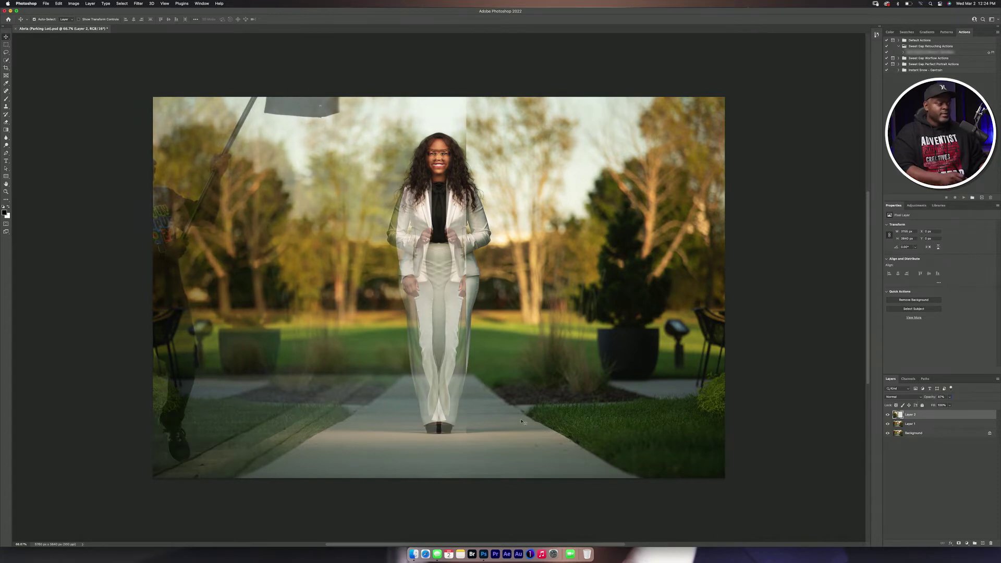
key(Left)
key(Left)
key(Left)
key(Left)
key(Left)
key(Left)
key(Left)
key(Left)
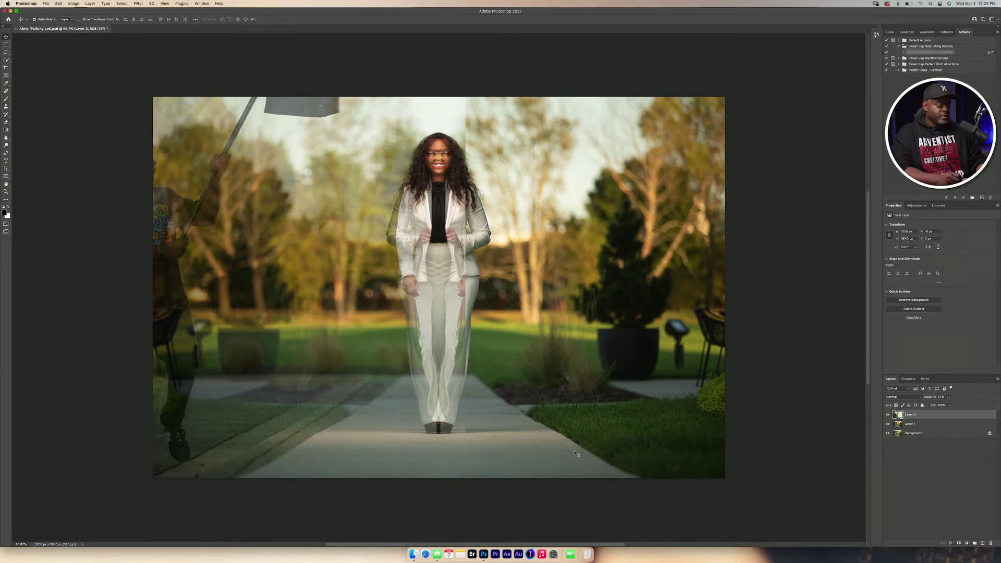
key(Left)
key(Left)
key(Left)
key(Left)
key(Left)
key(Left)
key(Left)
key(Left)
key(Left)
key(Left)
key(Left)
key(Left)
key(Left)
key(Left)
key(Left)
key(Left)
key(Left)
key(Left)
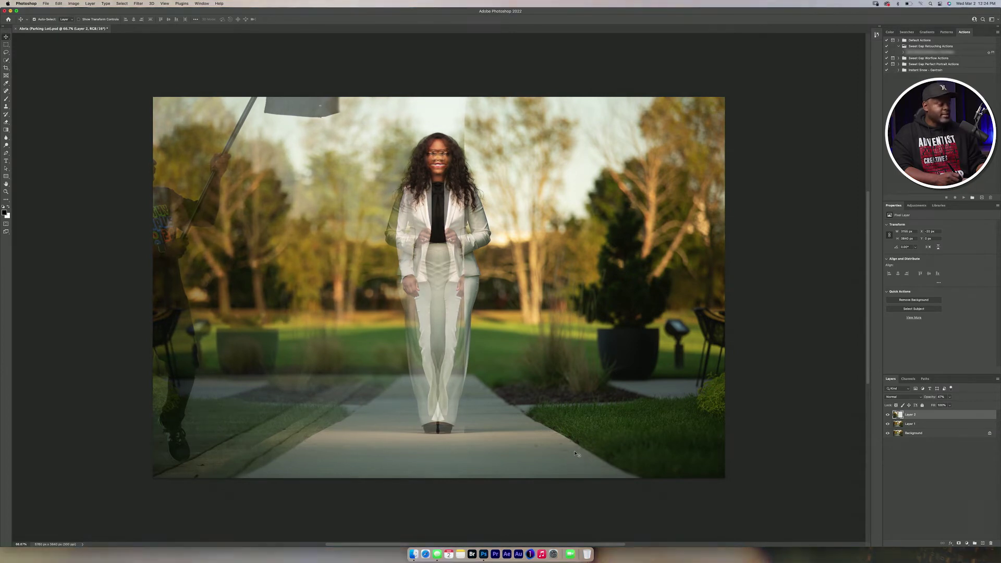
key(Left)
key(Left)
key(Left)
key(Left)
key(Left)
key(Left)
key(Left)
key(Left)
key(Left)
key(Left)
key(Left)
key(Left)
key(Left)
key(Left)
key(Left)
key(Left)
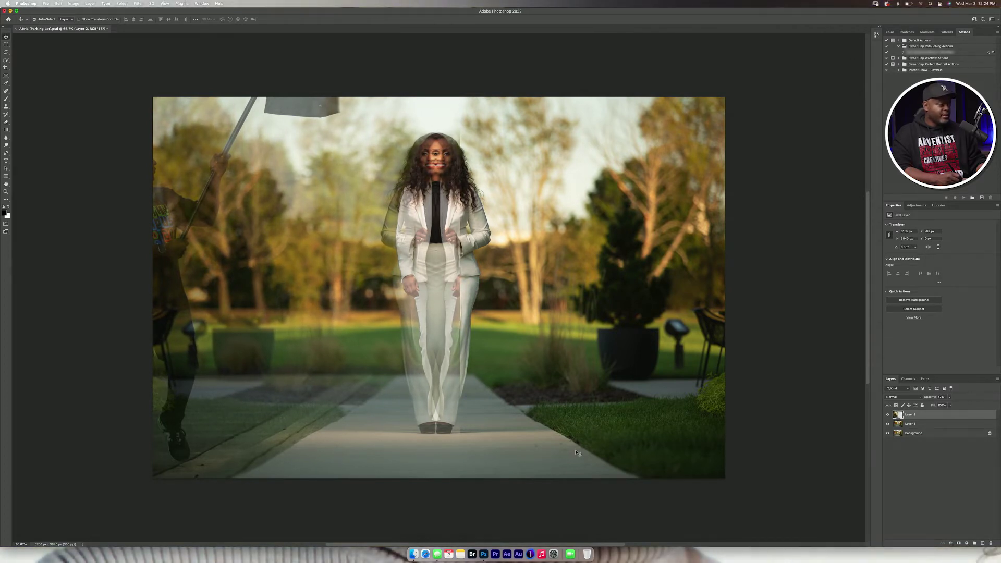
key(Right)
key(Right)
key(Right)
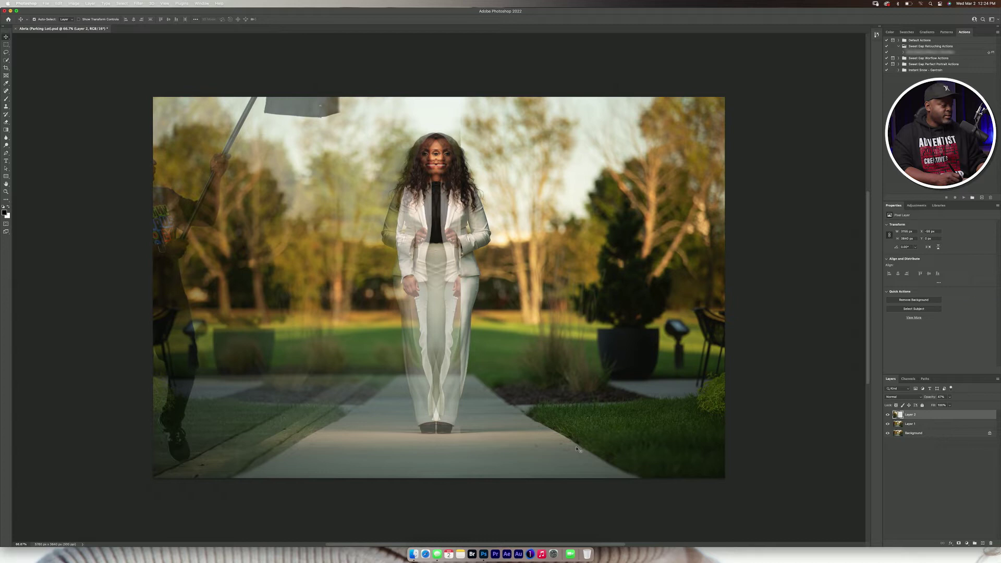
key(Right)
key(Right)
key(Right)
key(Right)
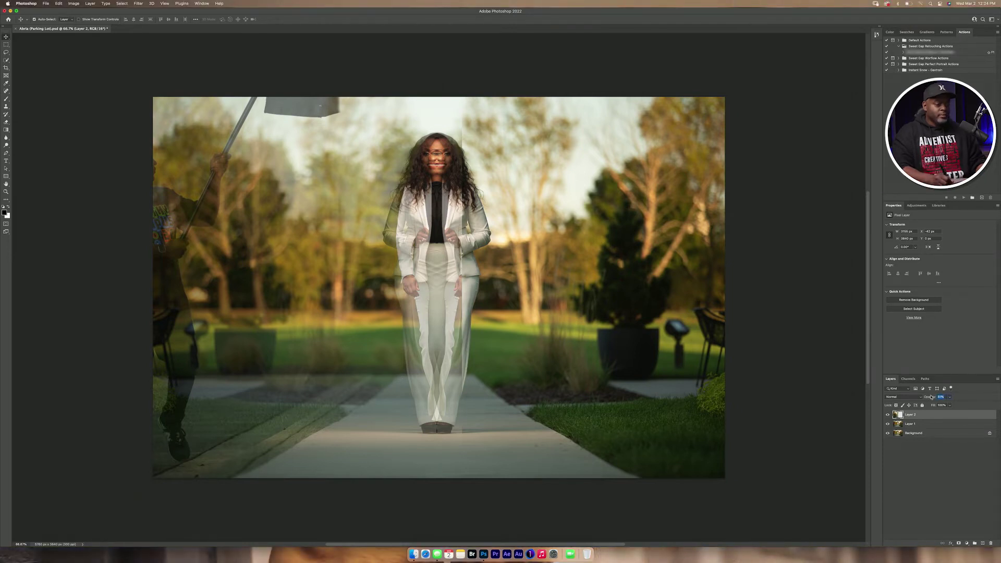
- Restore the flipped layer's opacity to 100% and nudge it further left in large increments to balance both sides of the walkway
key(0)
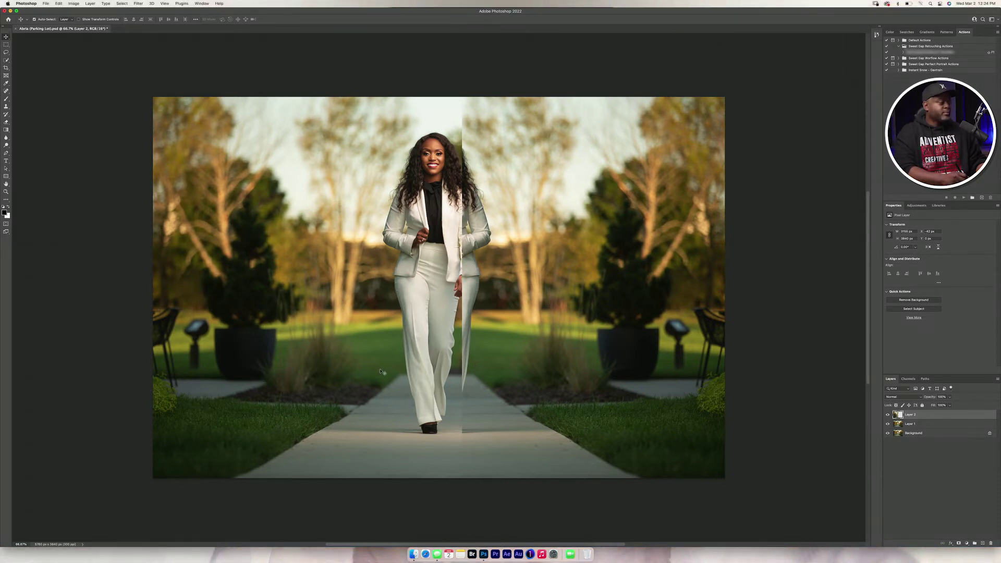
key(shift+Left)
key(shift+Left)
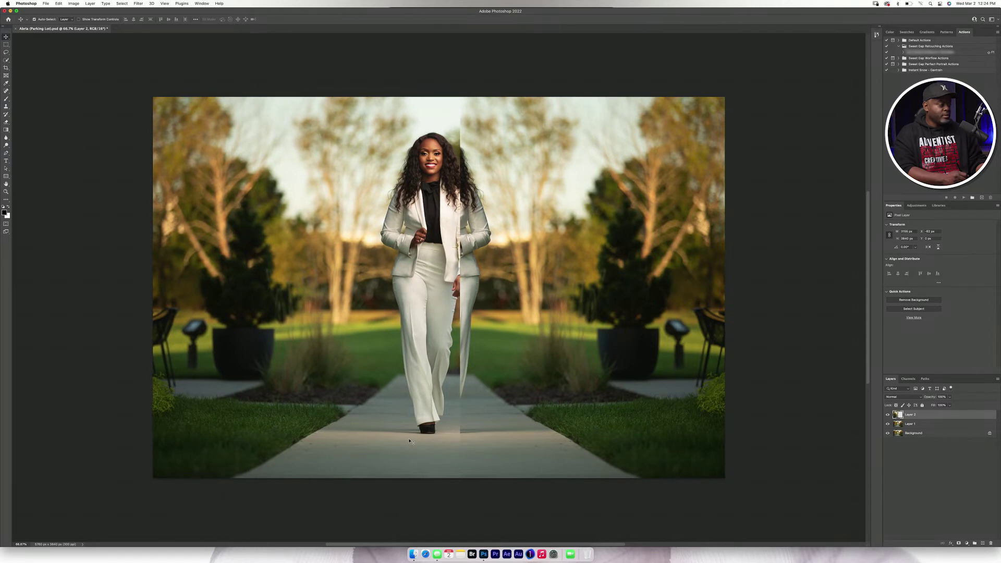
key(shift+Left)
key(shift+Left)
key(shift+Left)
key(shift+Left)
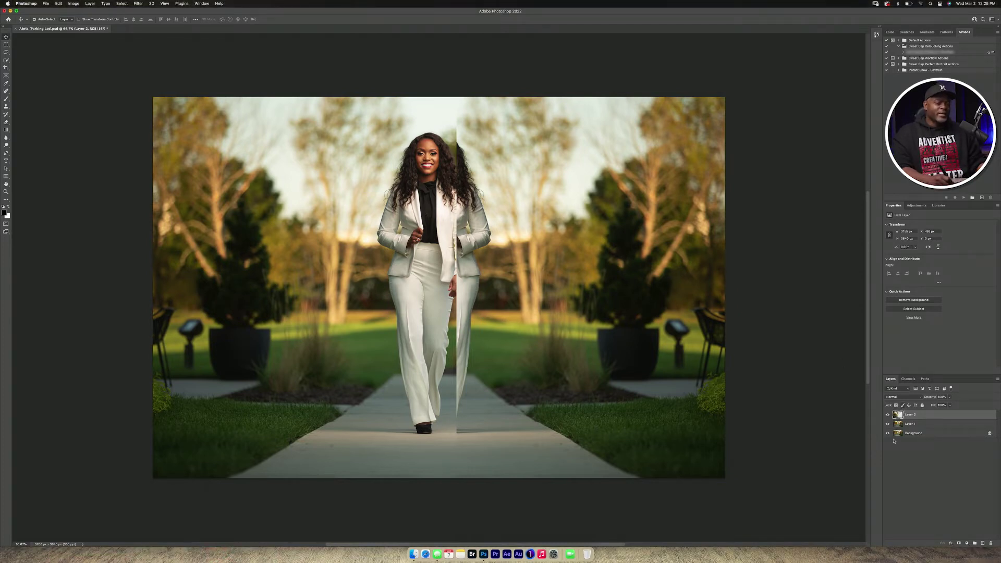
- Add a layer mask to the flipped layer and invert it to black
click(959, 543)
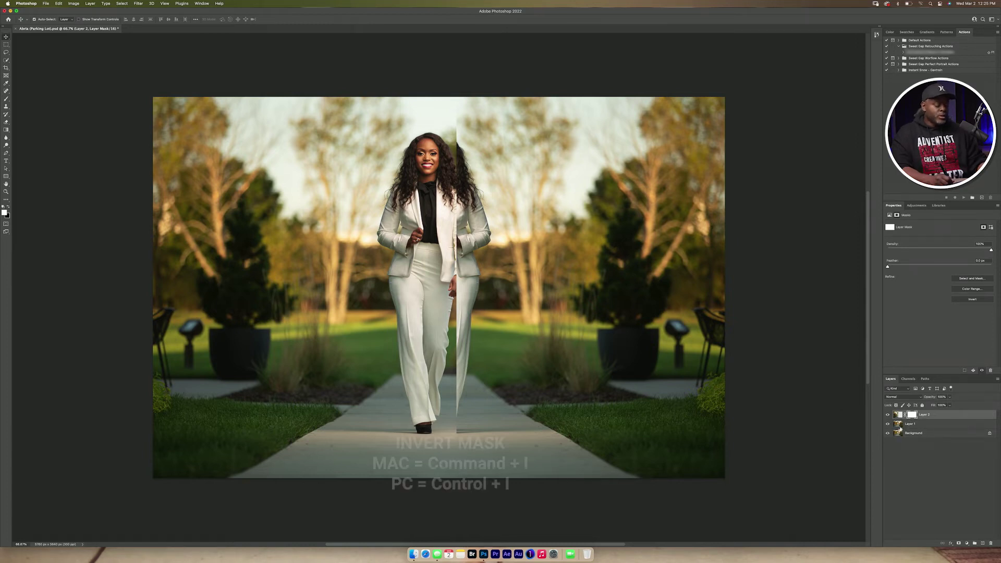
key(super+i)
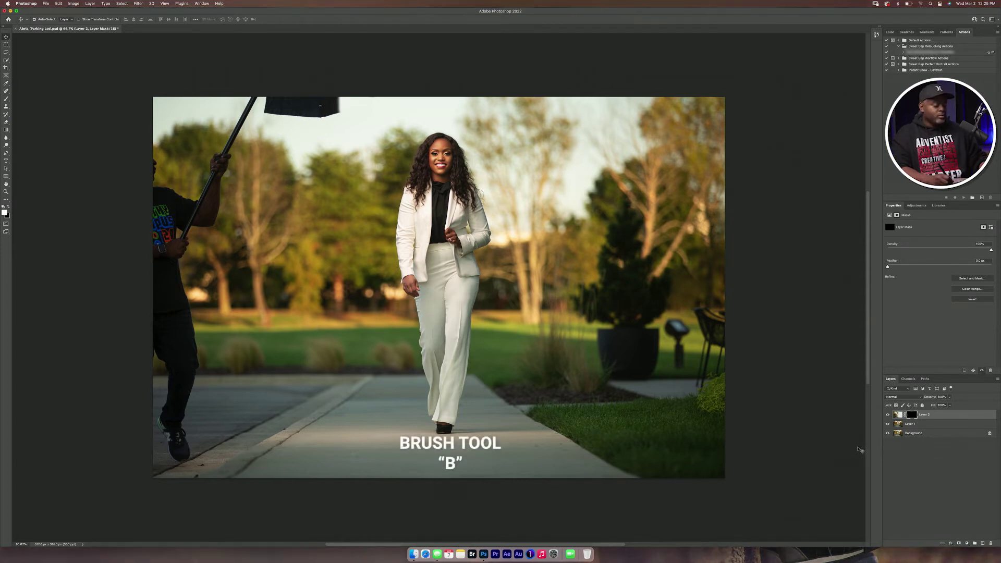
- Paint white on the flipped layer's mask with a large 100% opacity brush over the softbox, its pole and the assistant
key(b)
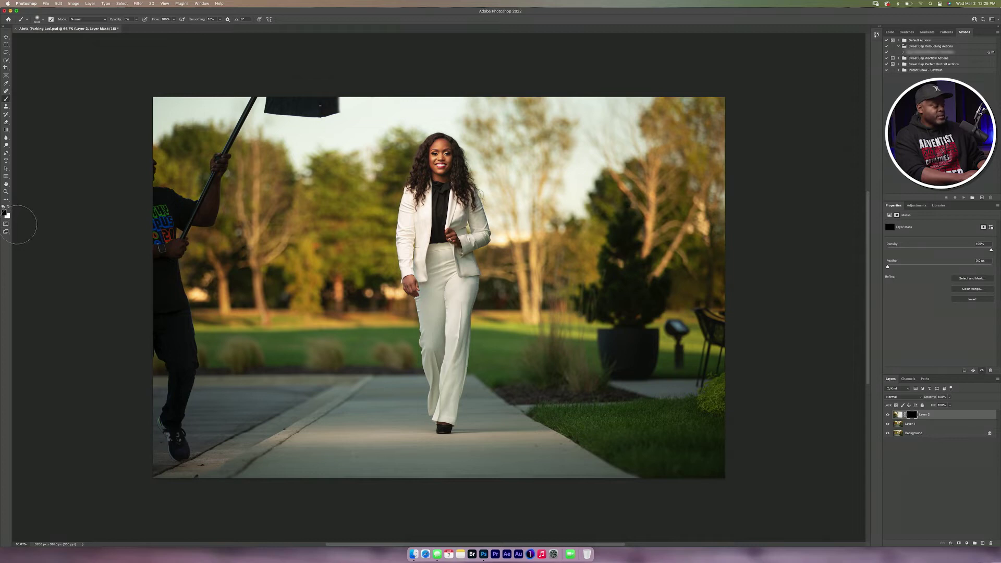
key(x)
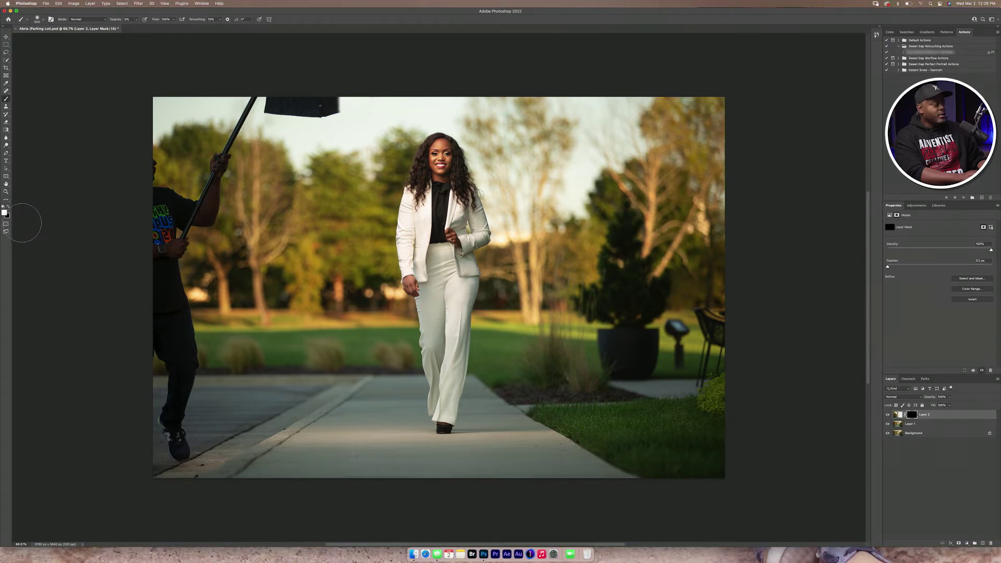
key(bracketright)
key(bracketright)
key(bracketright)
key(bracketright)
key(bracketright)
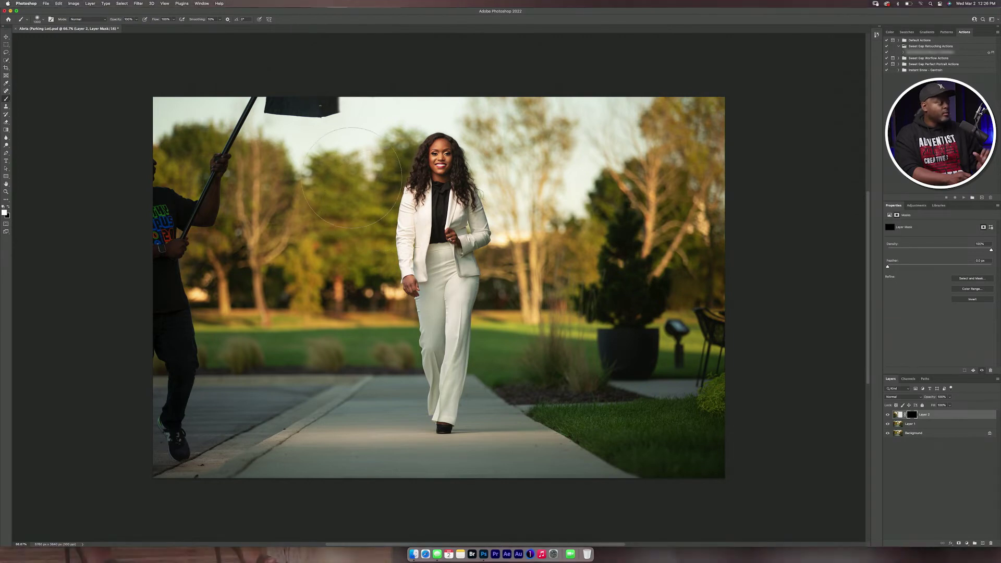
mouse_move(315, 99)
mouse_down()
mouse_move(320, 79)
mouse_move(302, 115)
mouse_up()
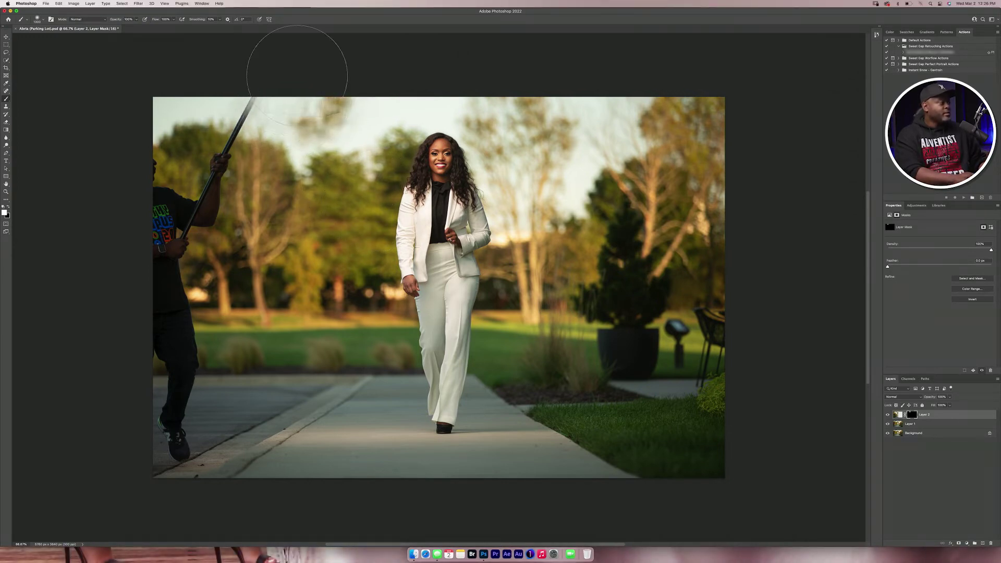
mouse_move(250, 78)
mouse_down()
mouse_move(167, 111)
mouse_move(151, 172)
mouse_move(198, 177)
mouse_move(230, 156)
mouse_move(182, 198)
mouse_move(156, 198)
mouse_move(172, 214)
mouse_move(163, 305)
mouse_move(156, 300)
mouse_move(229, 318)
mouse_move(256, 245)
mouse_move(282, 215)
mouse_move(275, 148)
mouse_up()
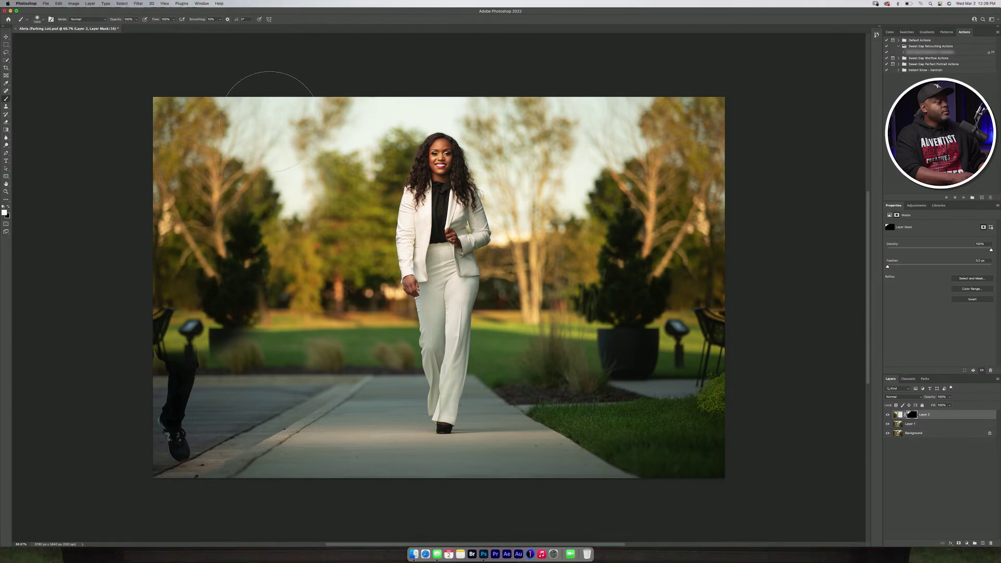
mouse_move(226, 323)
mouse_down()
mouse_move(240, 339)
mouse_move(216, 342)
mouse_move(193, 366)
mouse_move(180, 346)
mouse_move(163, 363)
mouse_up()
mouse_move(161, 403)
mouse_down()
mouse_move(164, 458)
mouse_move(203, 421)
mouse_move(207, 364)
mouse_move(214, 374)
mouse_move(268, 354)
mouse_up()
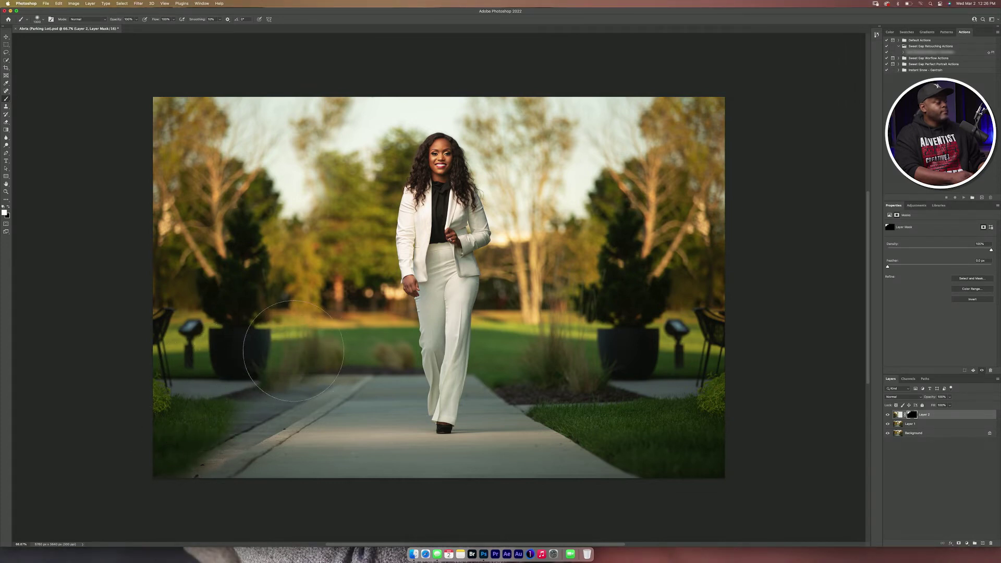
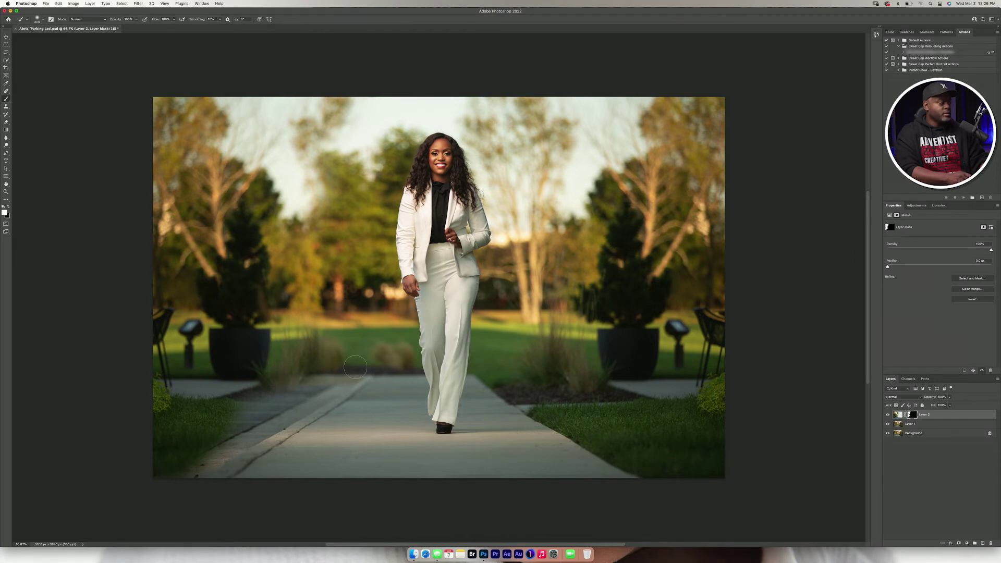
- Paint the mask white along the walkway's left edge and over the remaining parking pavement to reveal the mirrored grass and mulch bed
drag(364, 368, 242, 481)
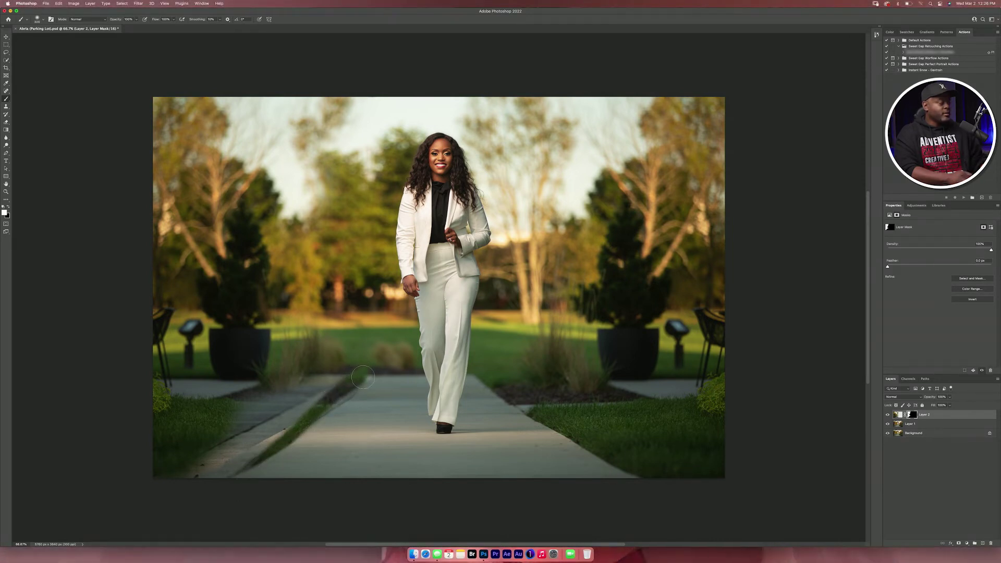
mouse_move(365, 386)
mouse_down()
mouse_move(323, 416)
mouse_move(266, 485)
mouse_up()
mouse_move(316, 438)
mouse_down()
mouse_move(395, 372)
mouse_move(318, 438)
mouse_up()
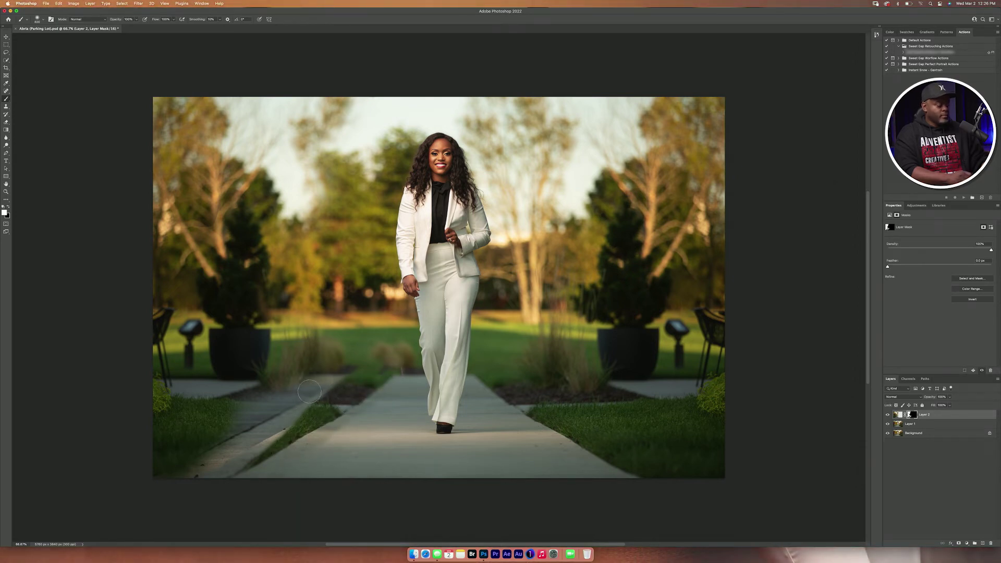
key(bracketright)
key(bracketright)
key(bracketright)
key(bracketright)
mouse_move(329, 384)
mouse_down()
mouse_move(298, 409)
mouse_move(278, 421)
mouse_move(287, 404)
mouse_move(256, 428)
mouse_move(228, 467)
mouse_move(202, 441)
mouse_move(208, 465)
mouse_up()
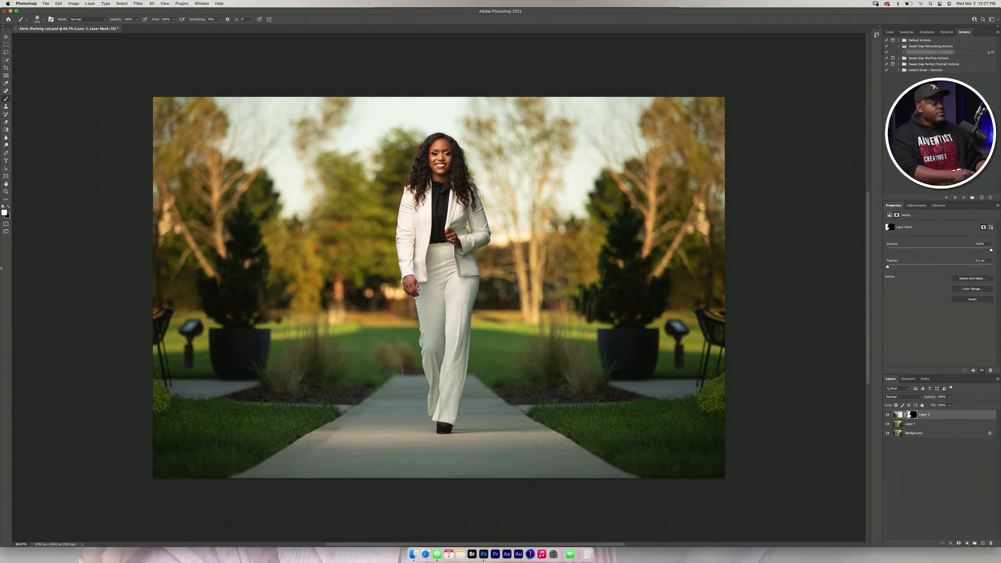
- Refine the mask with a much smaller brush along the edge where the mirrored grass meets the walkway
key(x)
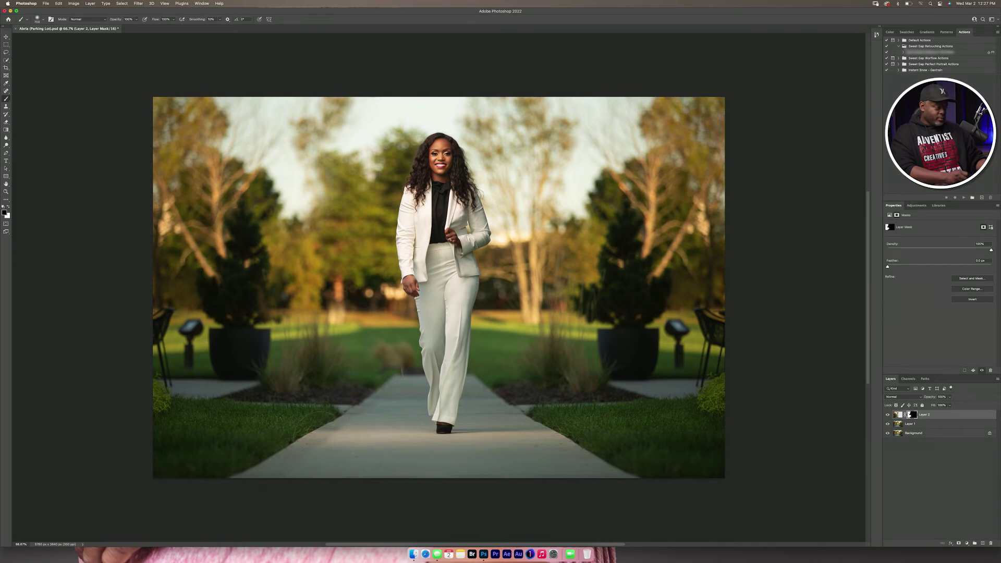
key(bracketleft)
key(bracketleft)
key(bracketleft)
key(bracketleft)
key(bracketleft)
key(bracketleft)
key(bracketleft)
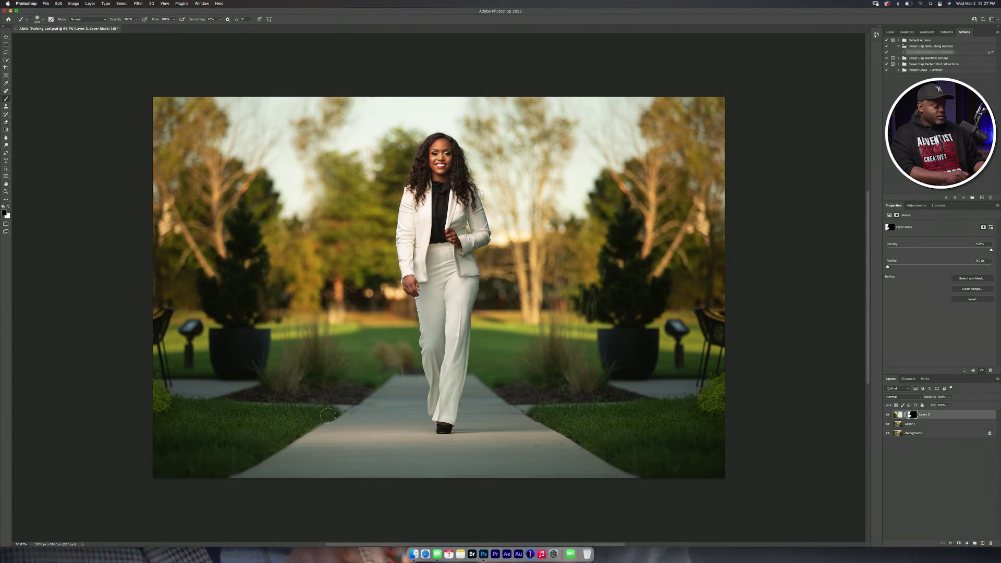
key(x)
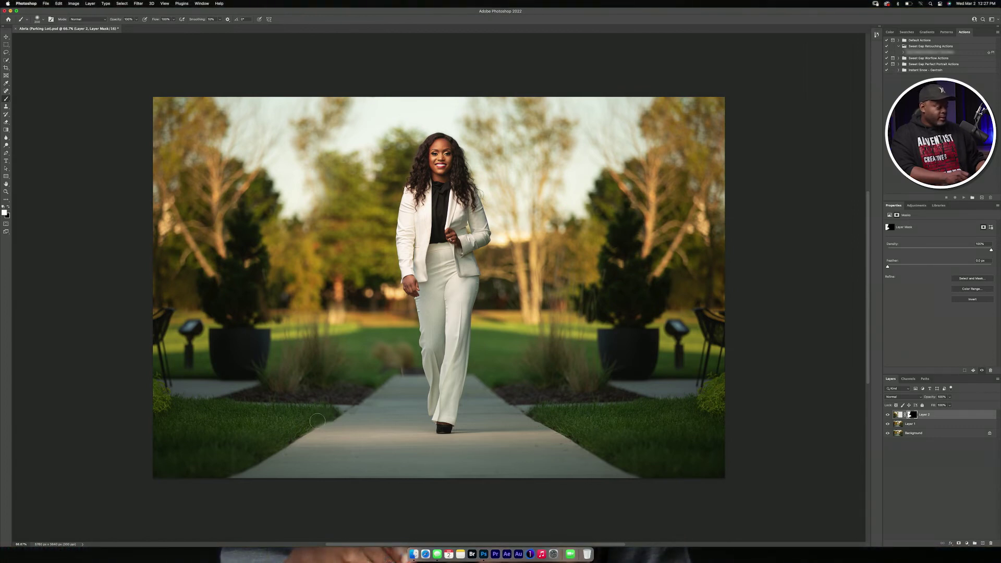
key(super+equal)
key(super+equal)
key(space)
mouse_move(268, 436)
mouse_down()
mouse_move(277, 411)
mouse_move(542, 184)
mouse_up()
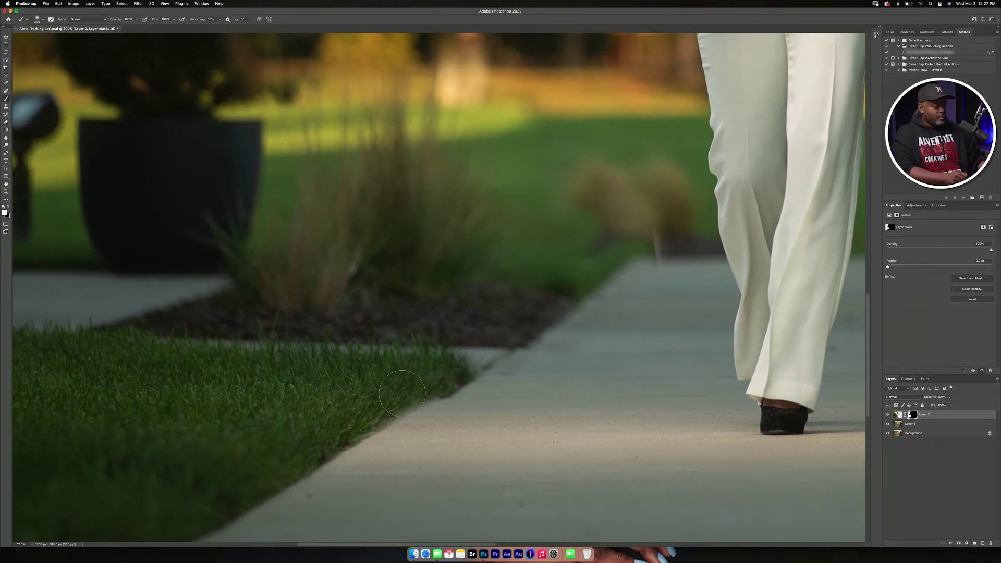
key(bracketleft)
key(bracketleft)
key(bracketleft)
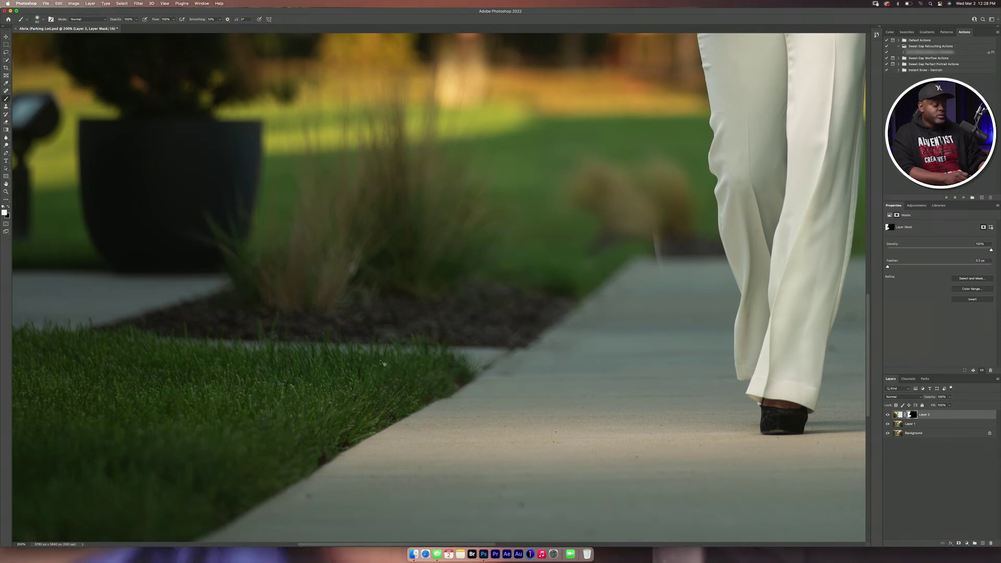
scroll(382, 364, down, 2)
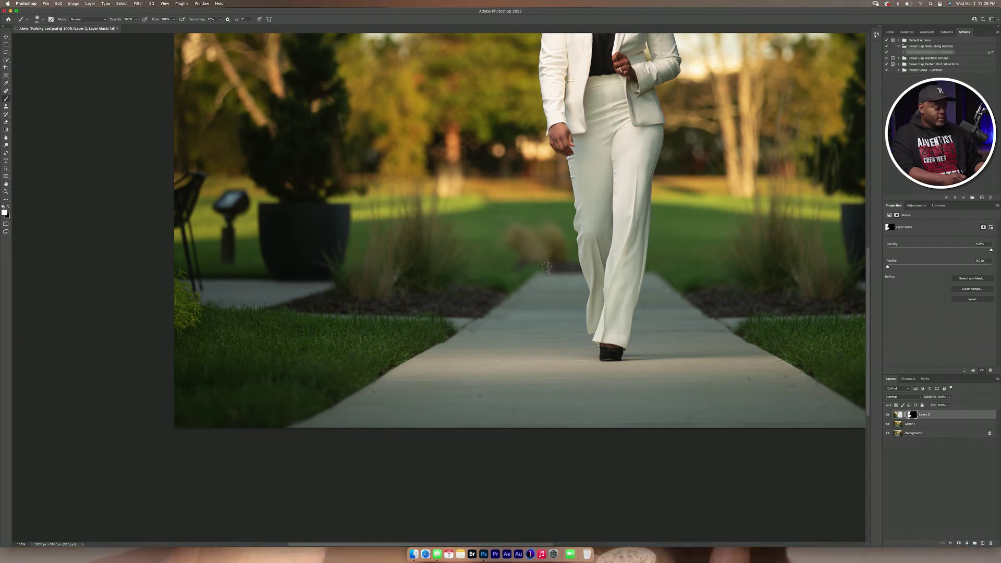
- Touch up the mask, switching between black and white, around the walkway's far end and the ornamental grass and tree line beside the mirrored planter
key(x)
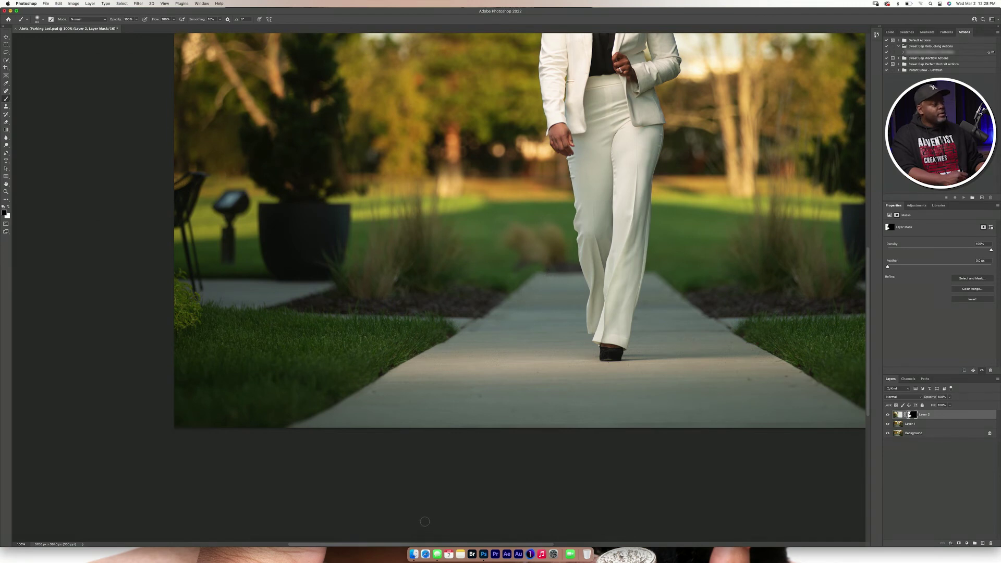
scroll(425, 521, down, 5)
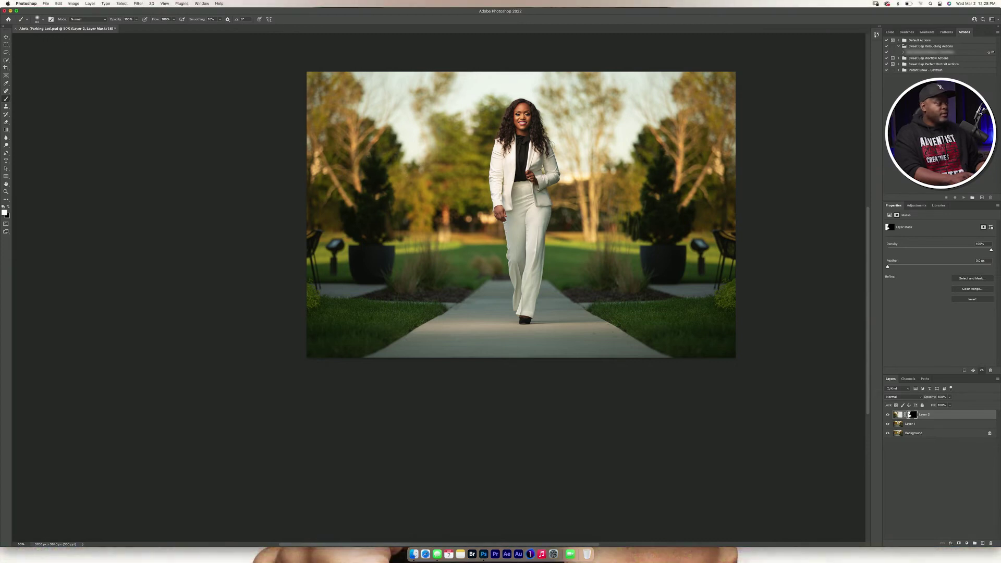
key(super+plus)
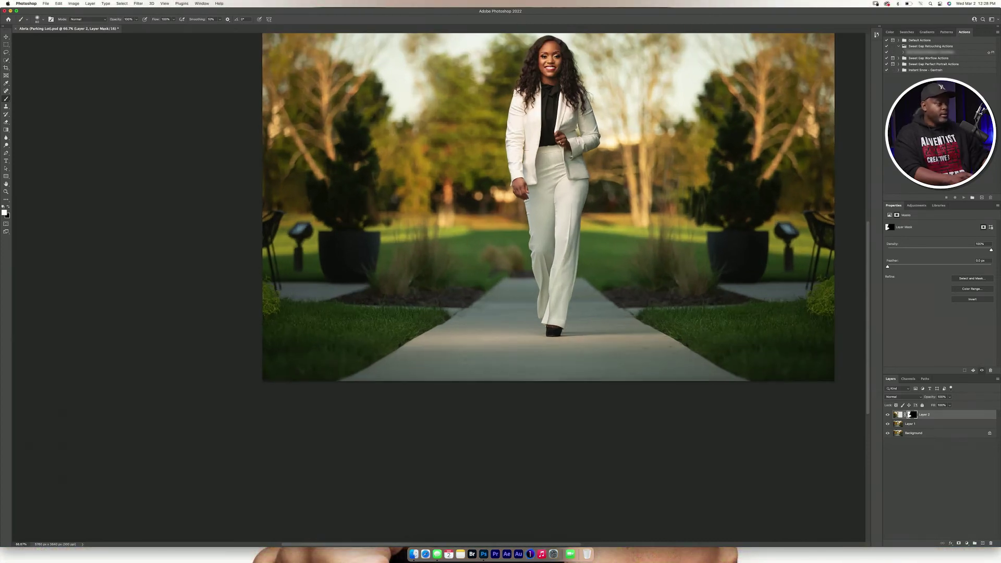
key(super+plus)
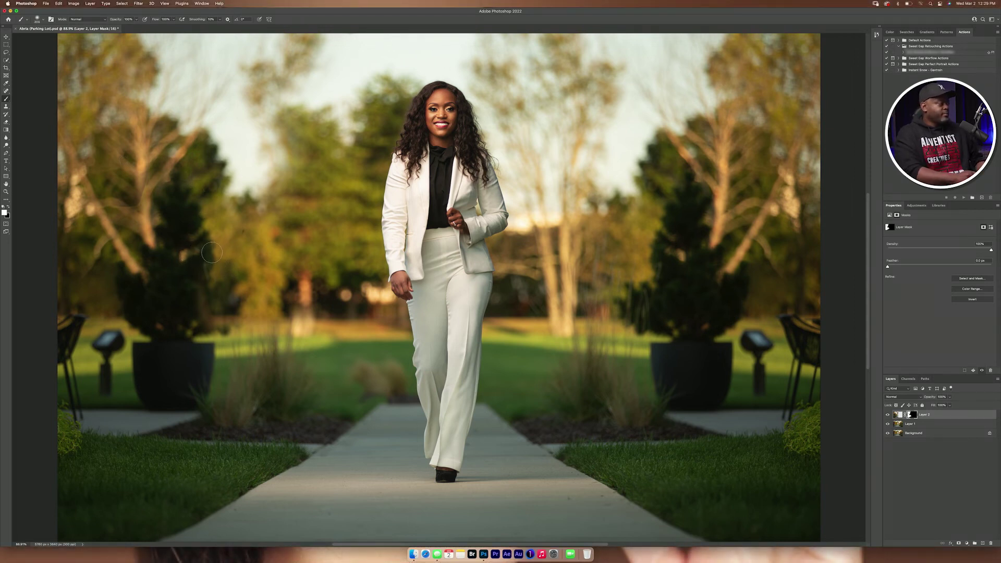
key(x)
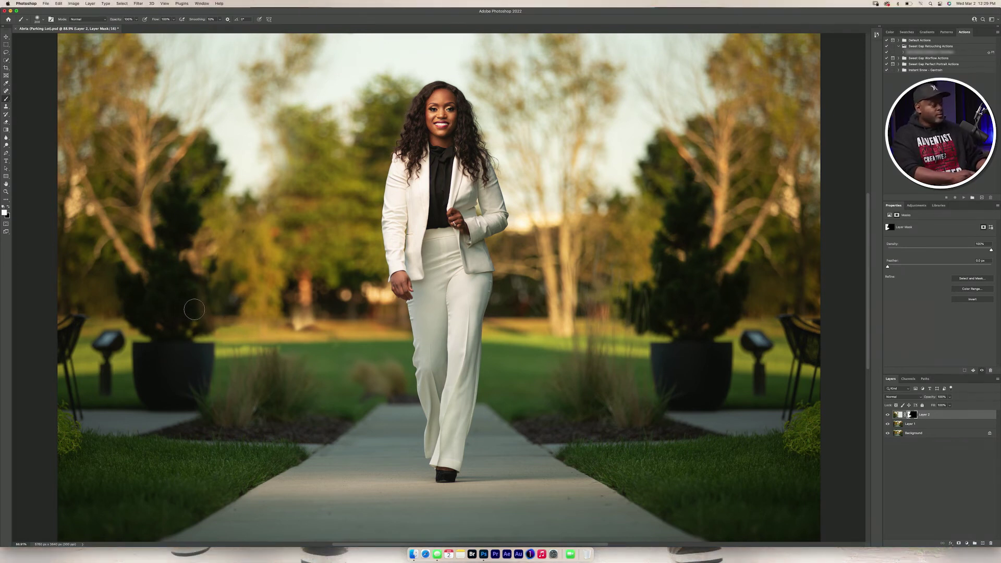
key(x)
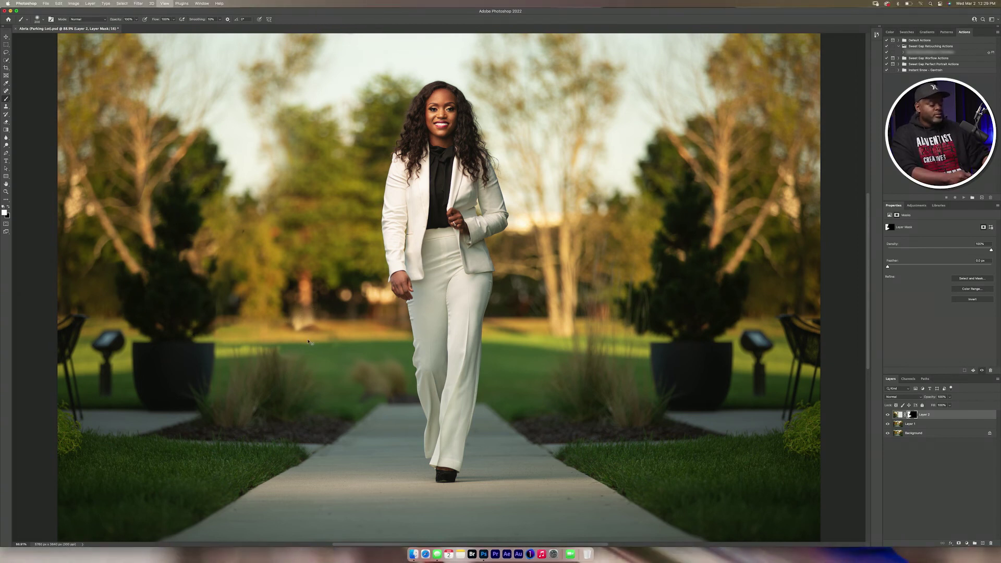
key(super+minus)
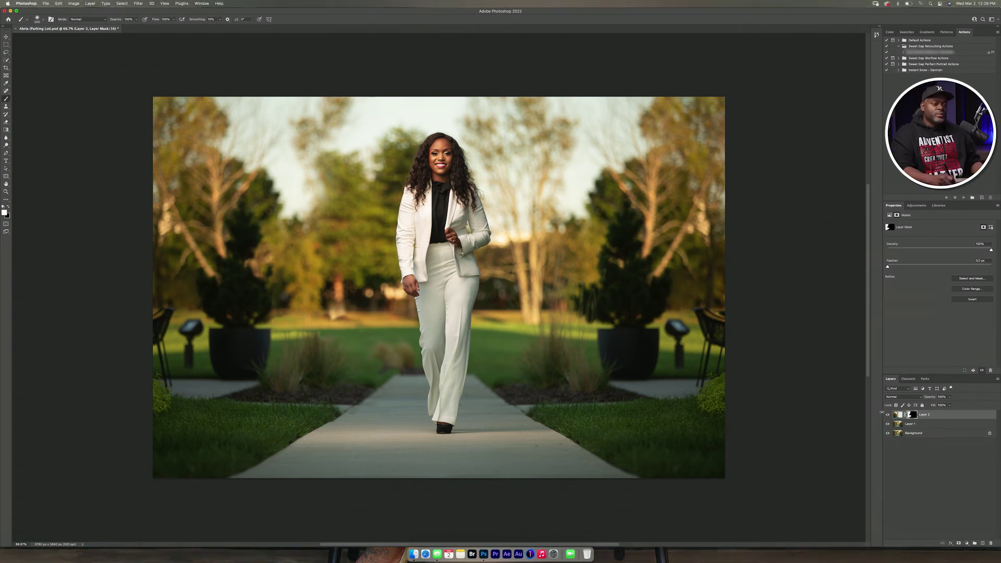
- Hide and show the masked layer repeatedly to compare the whole photo before and after the assistant's removal
click(888, 415)
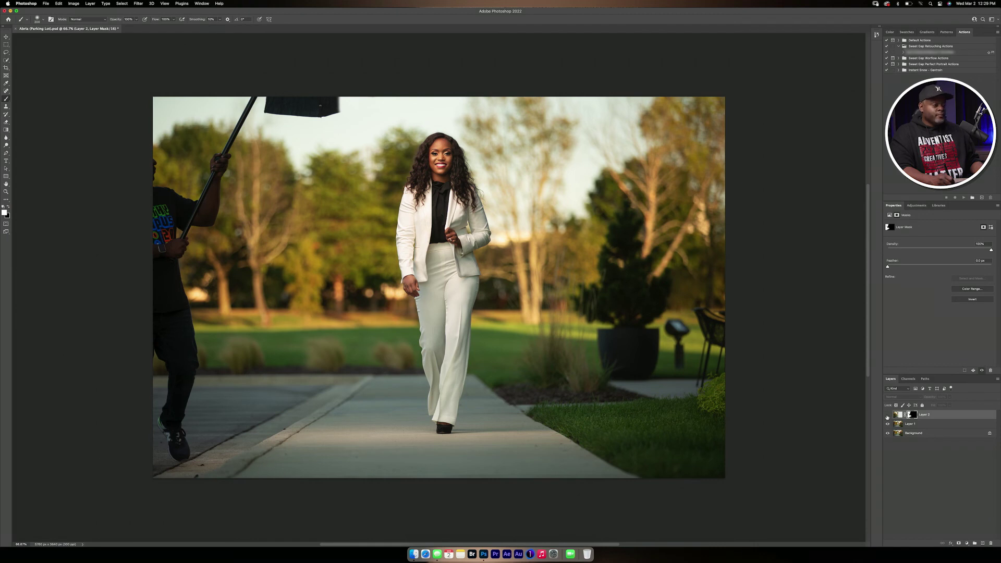
click(888, 416)
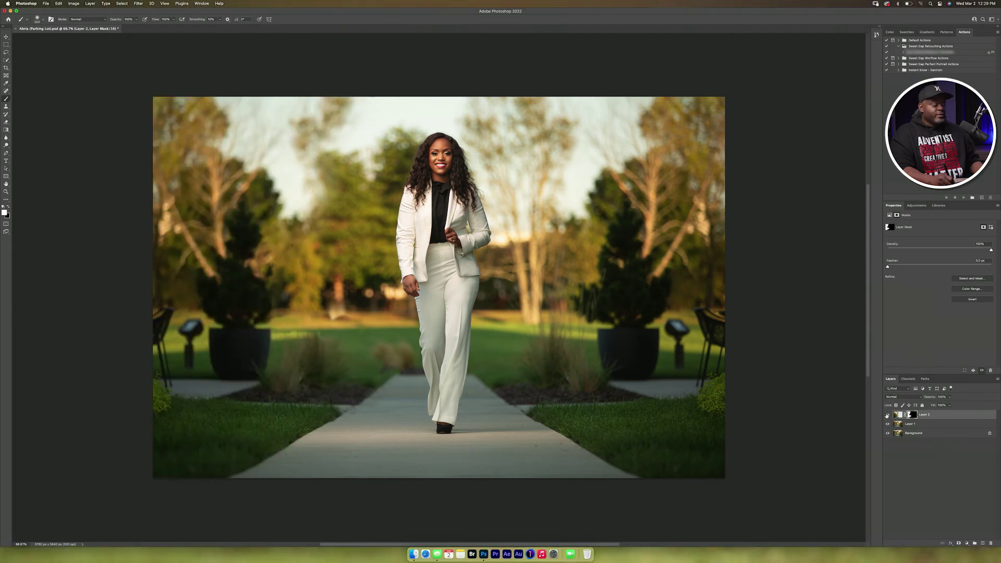
click(888, 416)
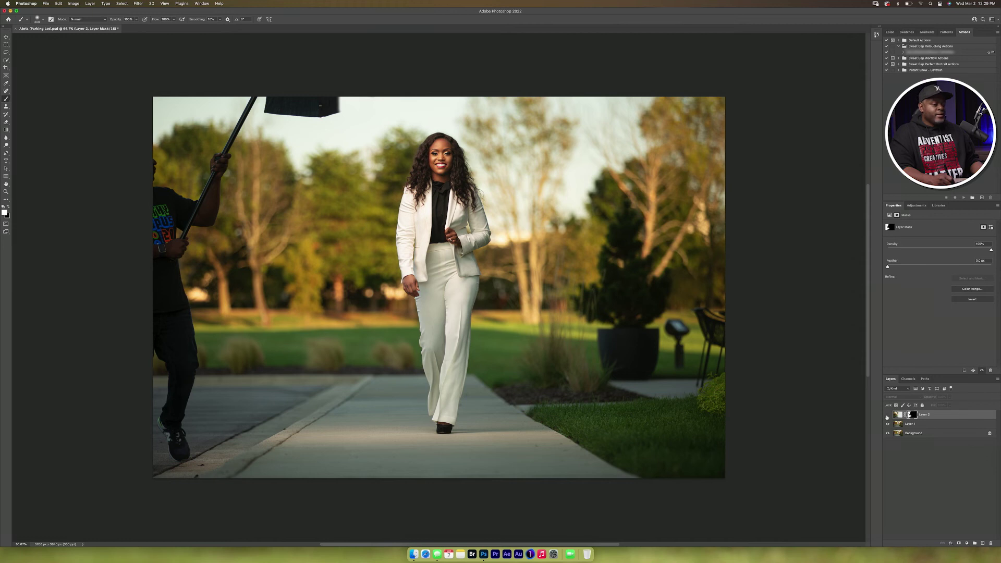
click(887, 416)
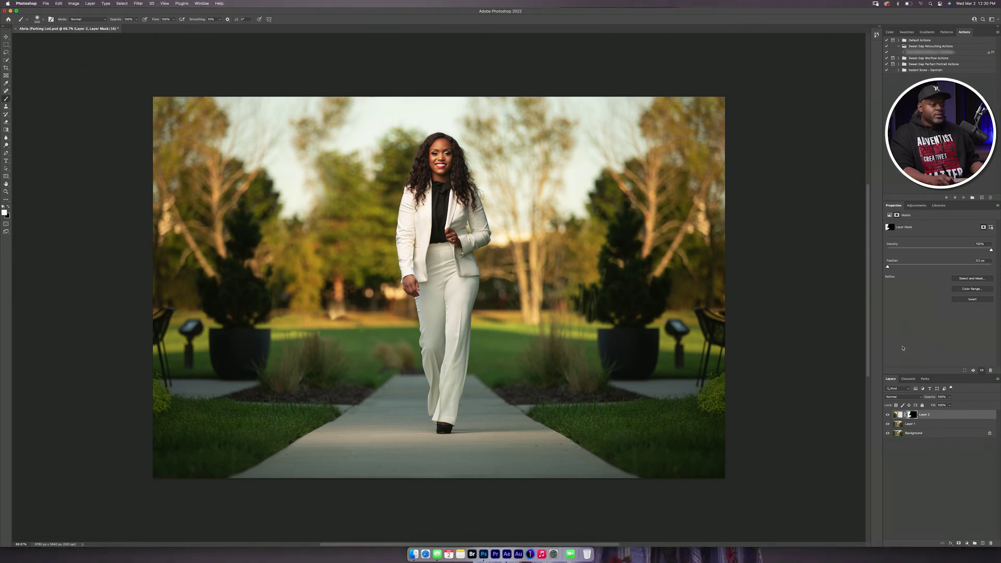
click(888, 415)
click(888, 415)
click(888, 415)
click(888, 415)
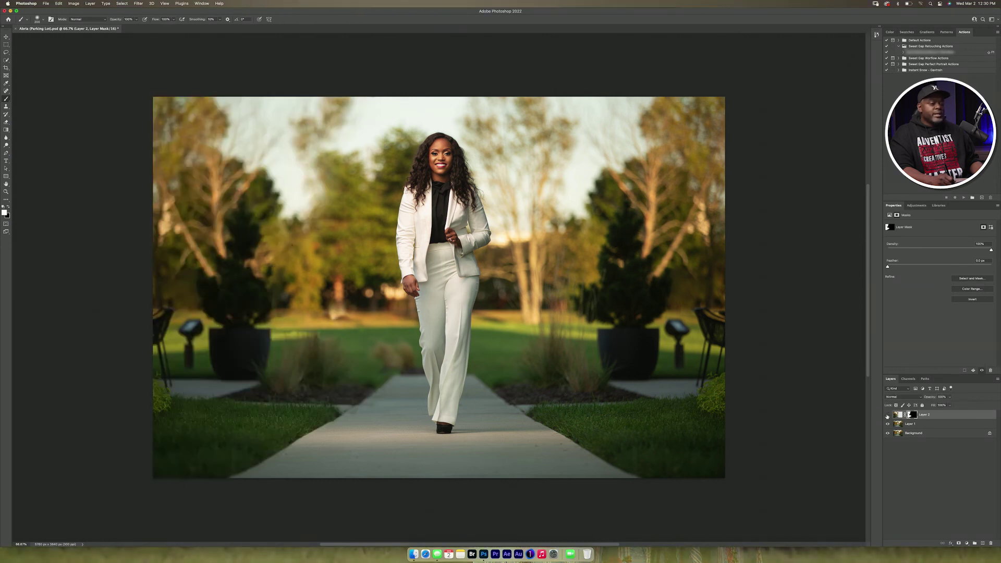
click(888, 414)
click(888, 415)
click(888, 414)
click(888, 414)
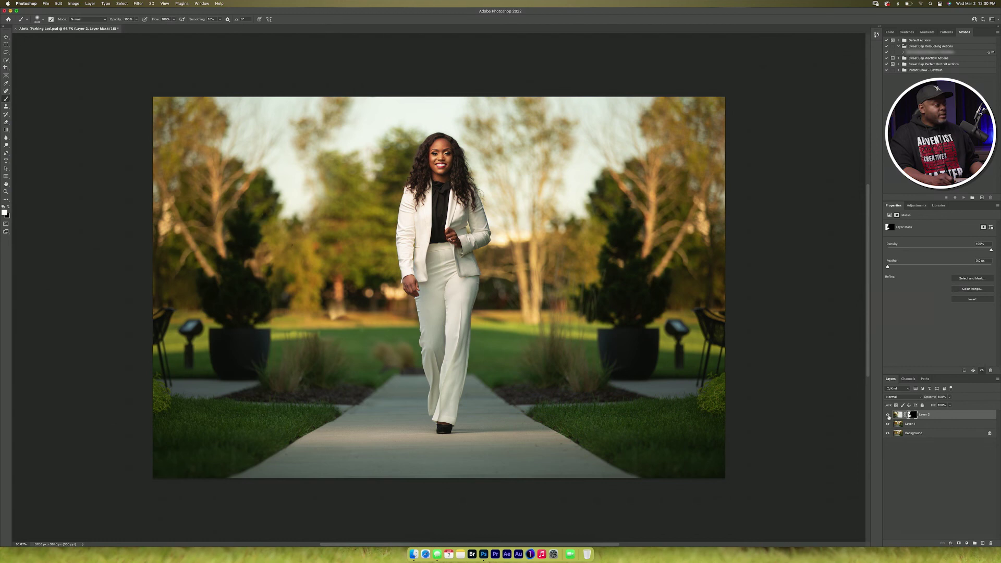
click(888, 415)
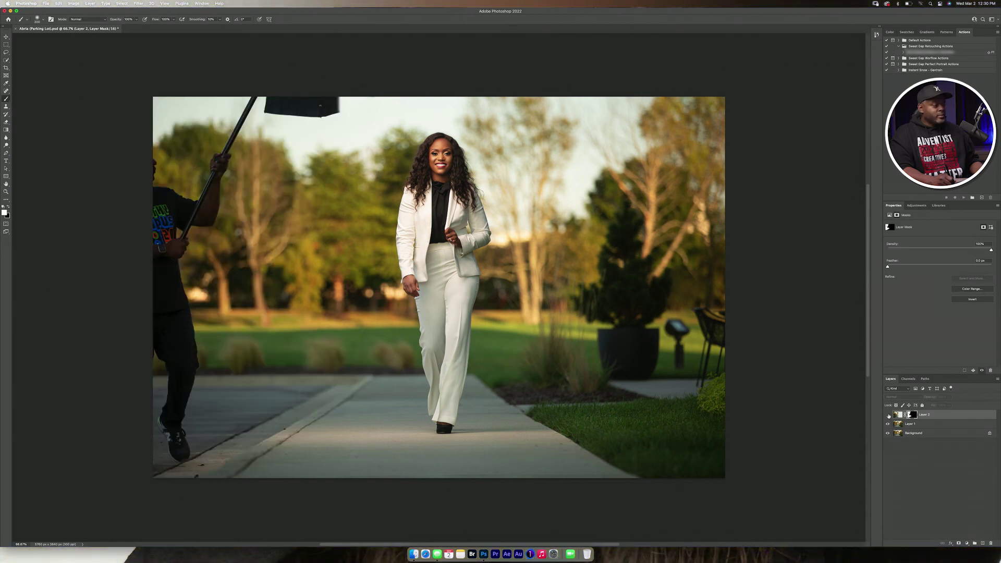
click(888, 415)
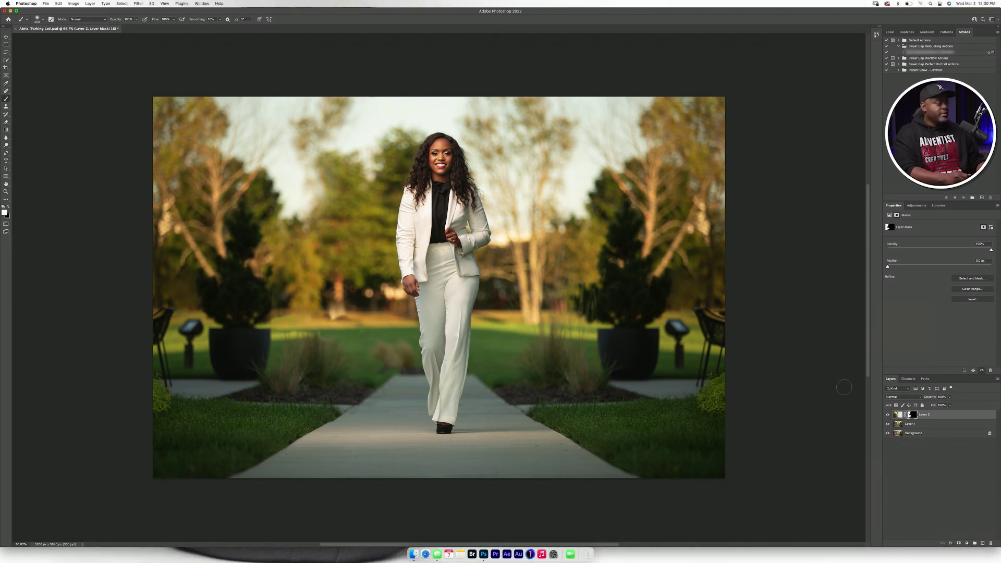
- Compare the background between the mirrored planter and the woman up close by hiding and showing the masked layer
key(super+plus)
key(super+plus)
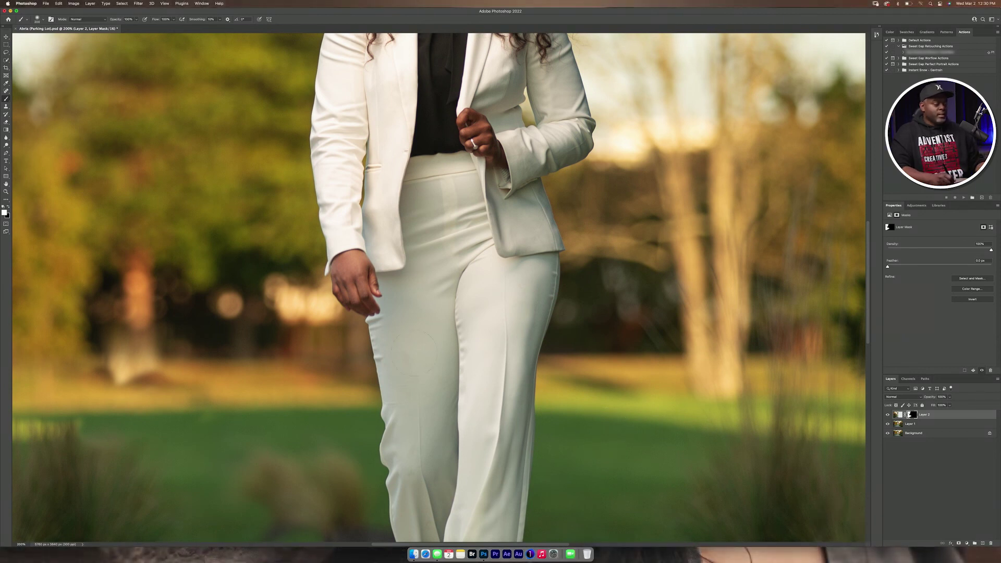
drag(372, 347, 693, 396)
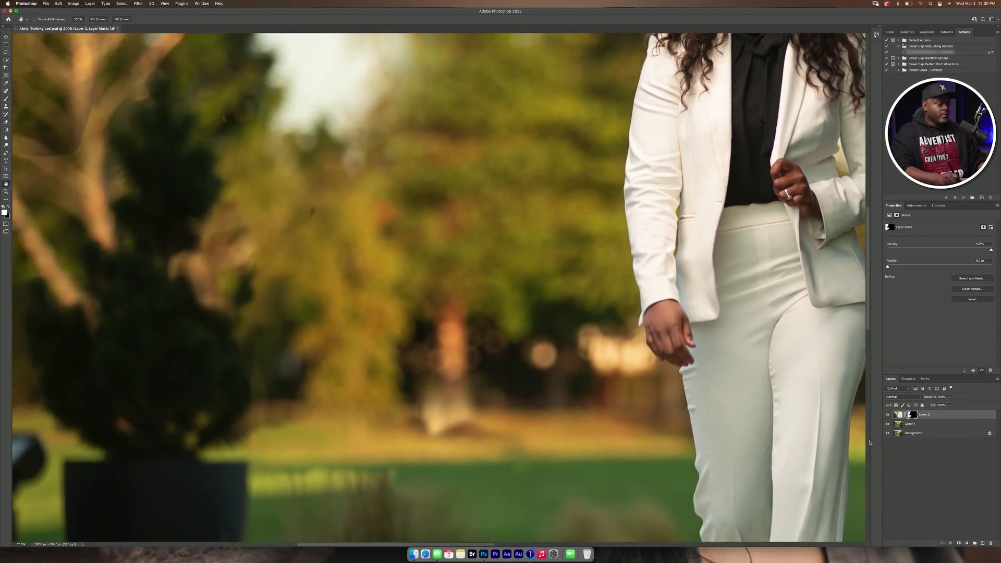
click(889, 416)
click(889, 415)
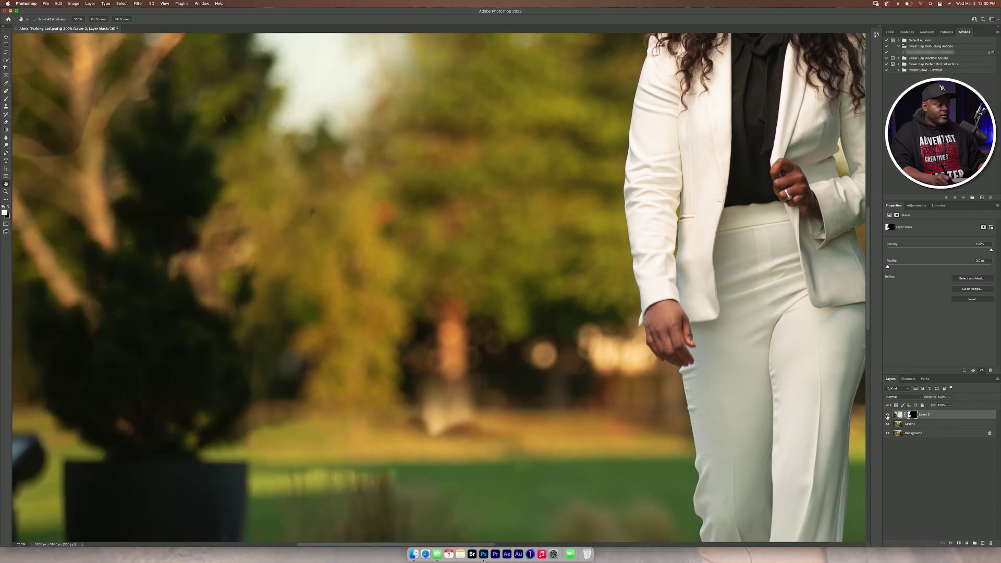
click(888, 416)
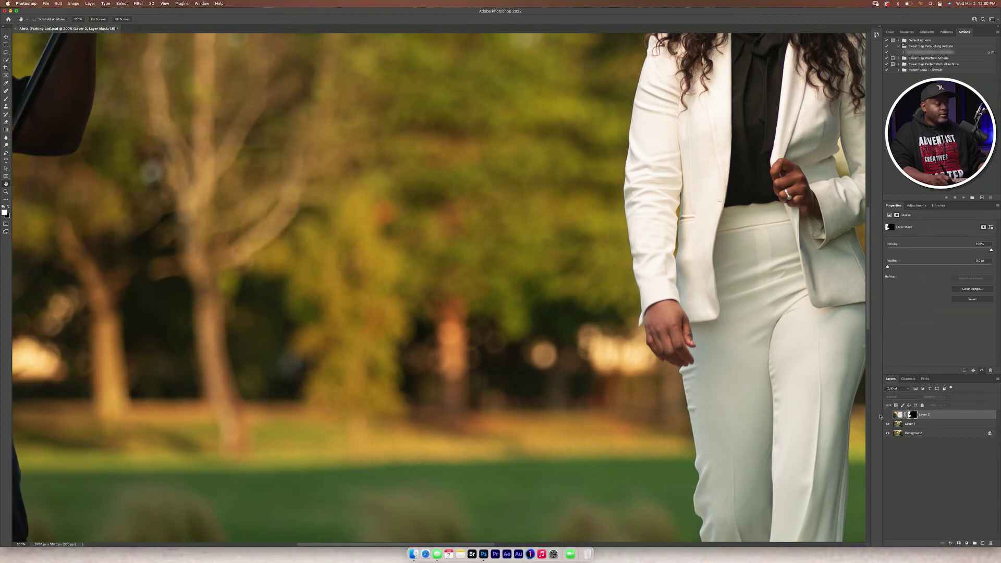
click(887, 415)
- Paint the mask black over the leftover pale mirrored trunk base below the reddish tree trunk between the planter and the woman
key(b)
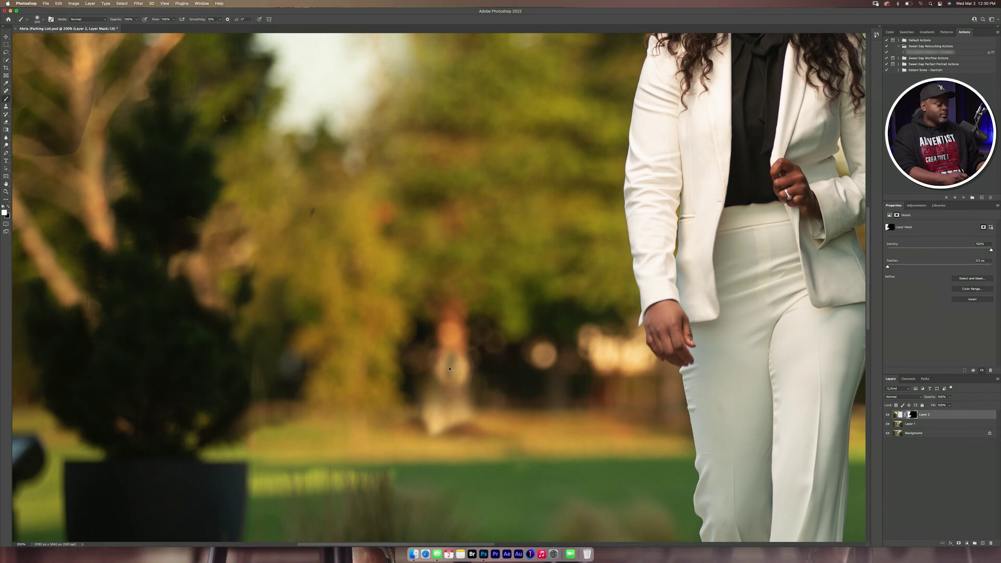
key(x)
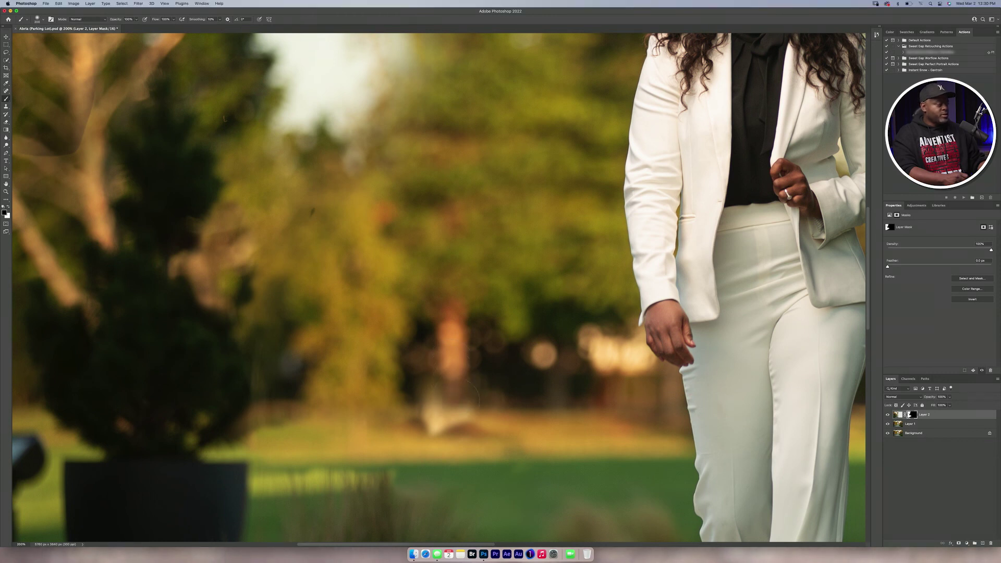
click(435, 414)
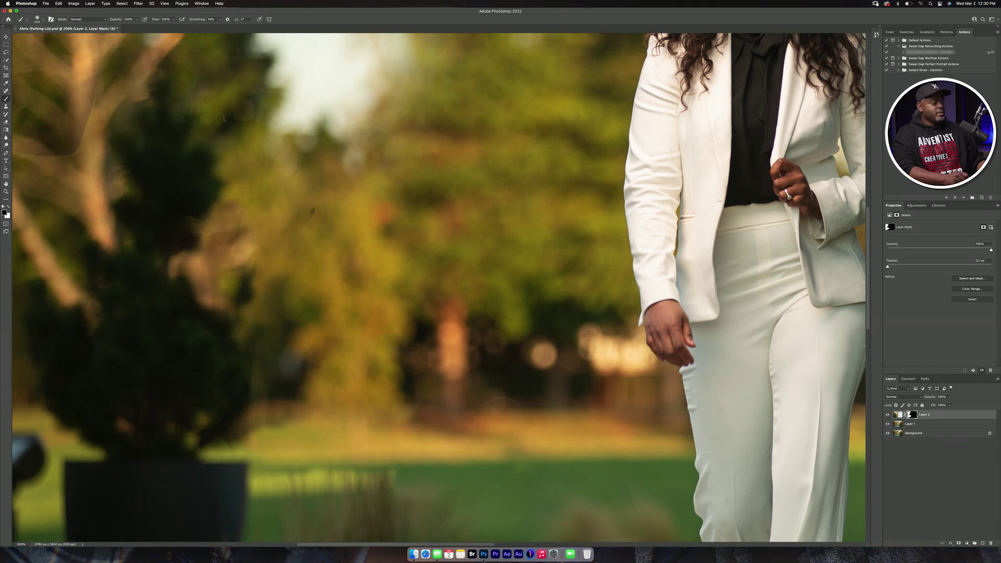
- View the whole photo and toggle the masked layer's visibility to check the finished removal against the original, leaving the layer shown
key(super+0)
key(super+minus)
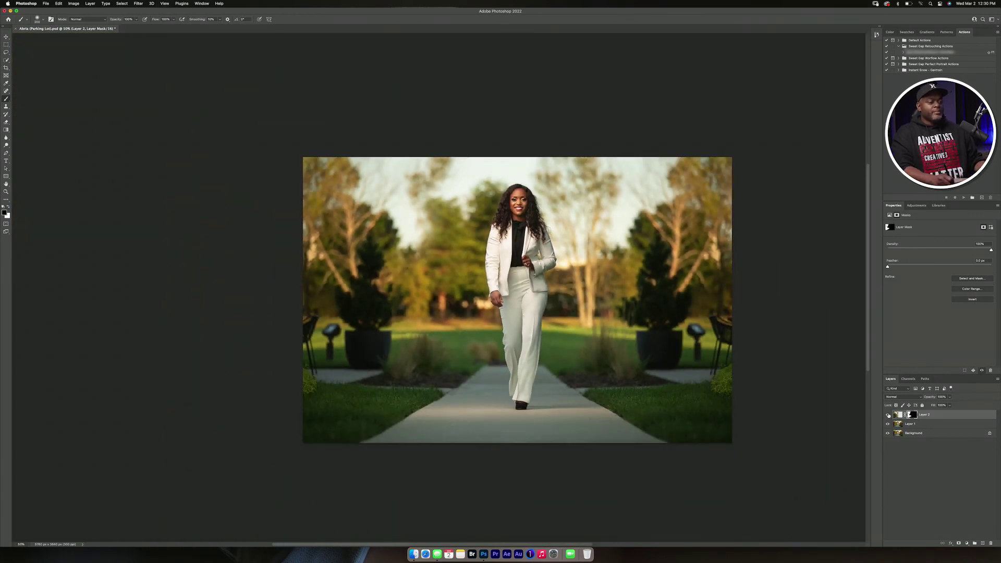
click(888, 415)
click(888, 415)
click(888, 415)
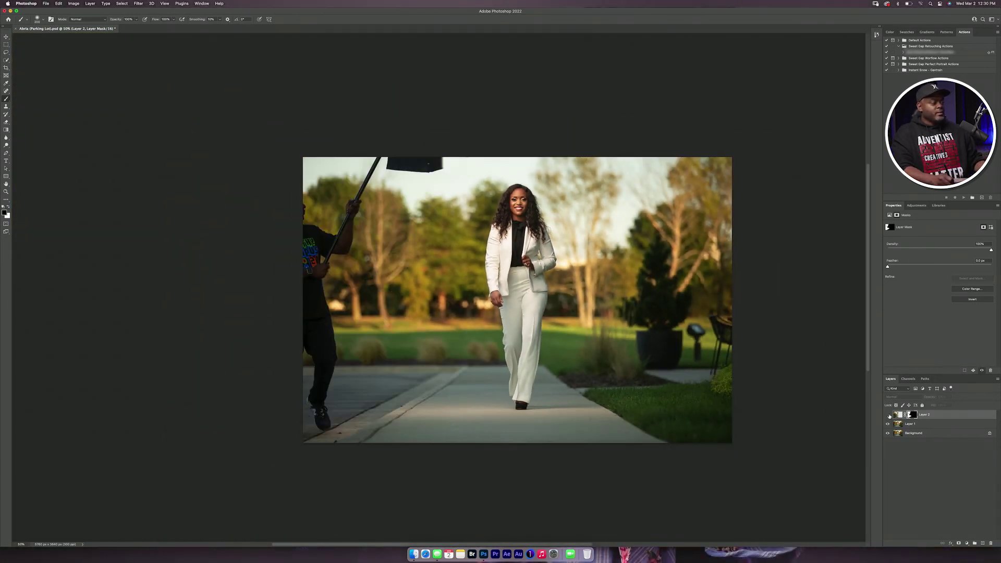
click(888, 415)
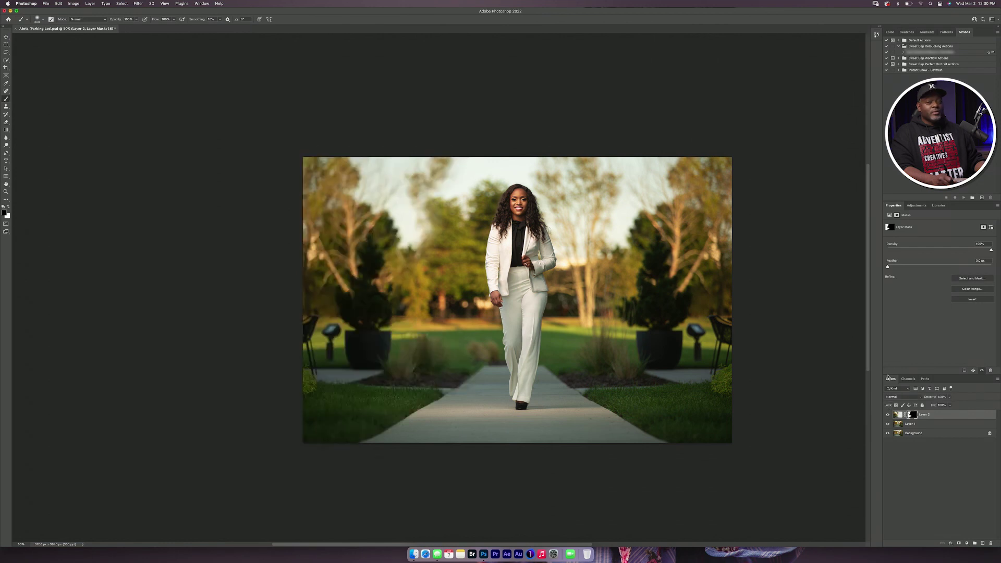